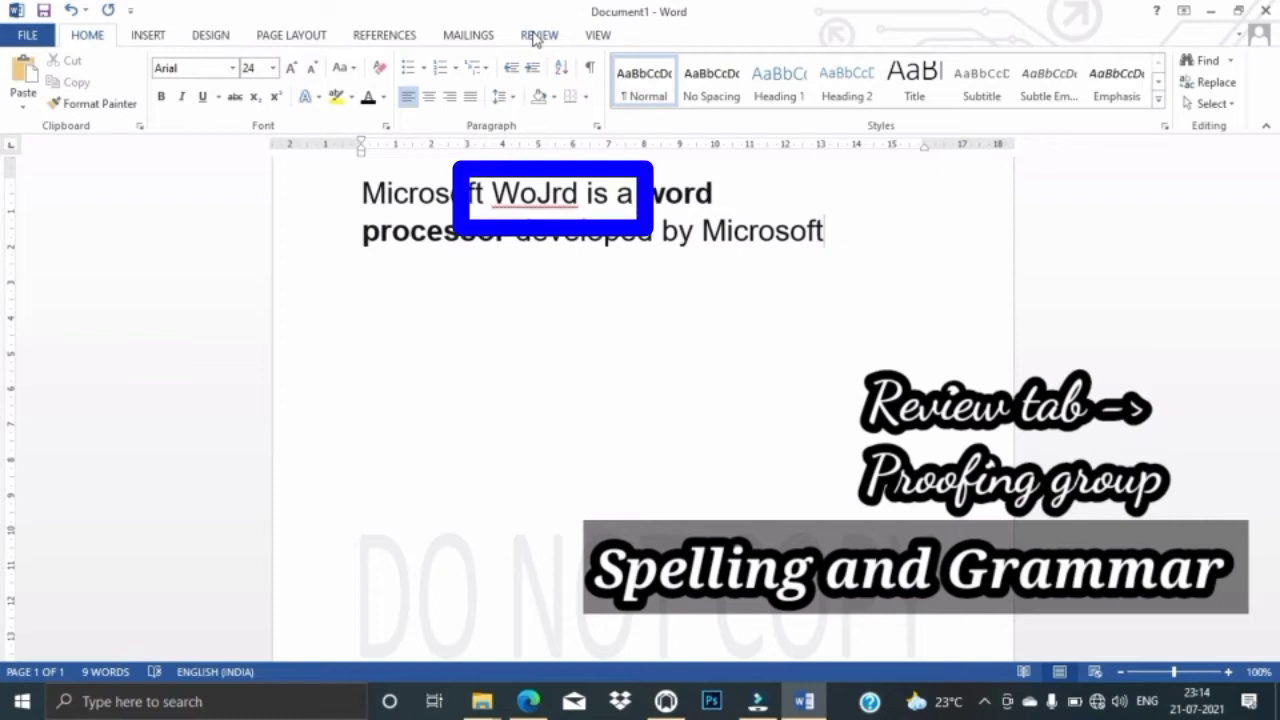
# Run Spelling & Grammar from the Review tab so WoJrd is flagged and 'Word' is suggested.
pyautogui.click(537, 35)
pyautogui.press('F7')
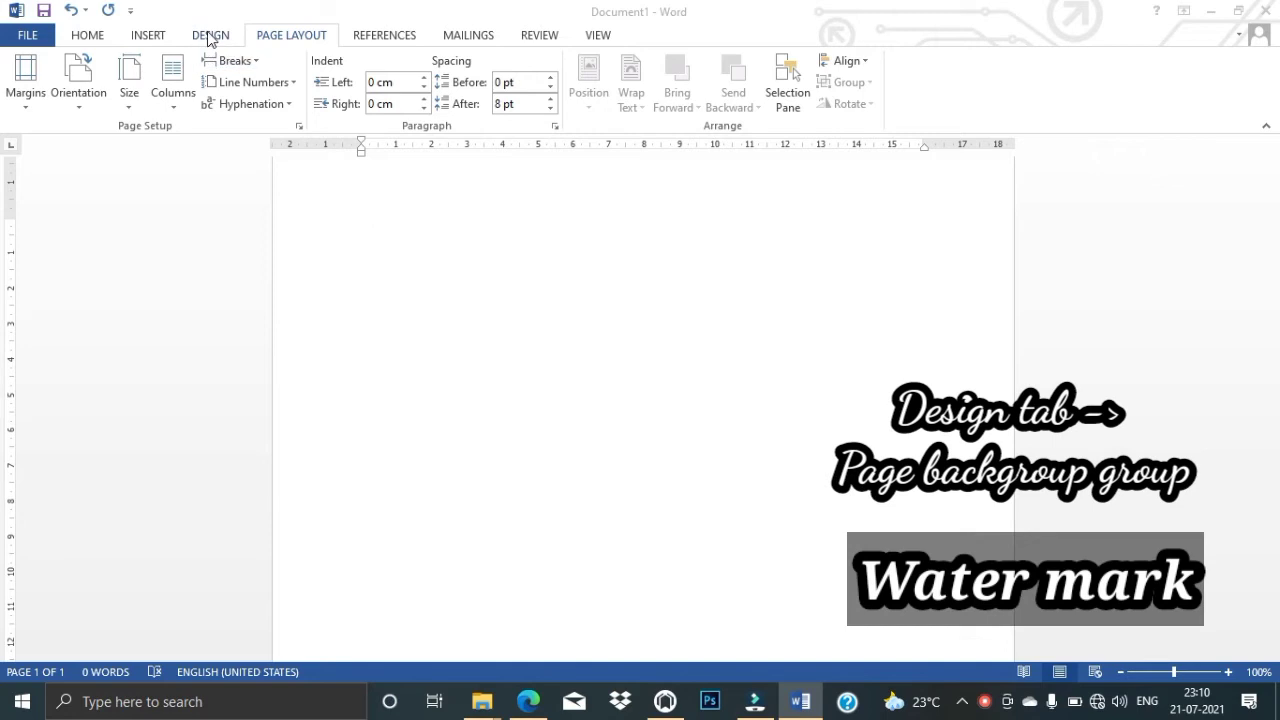
# Apply the horizontal DO NOT COPY 2 preset watermark to the blank page.
pyautogui.click(210, 38)
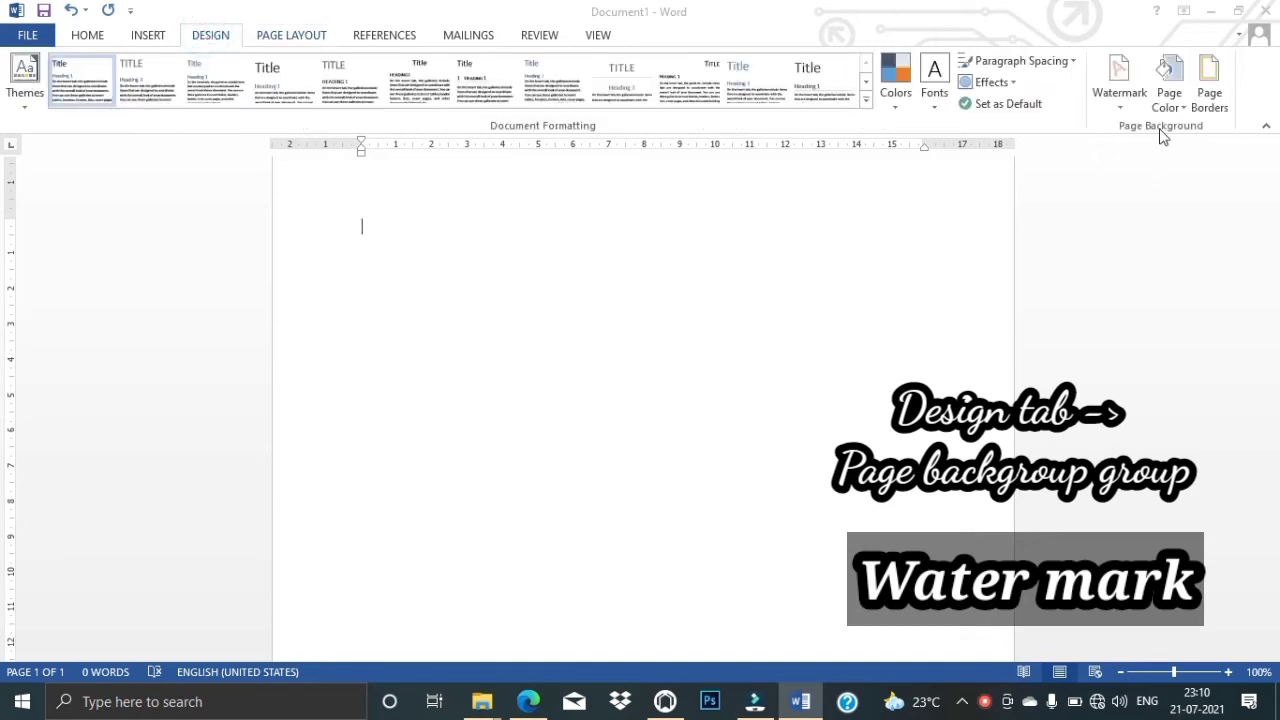
pyautogui.click(1120, 95)
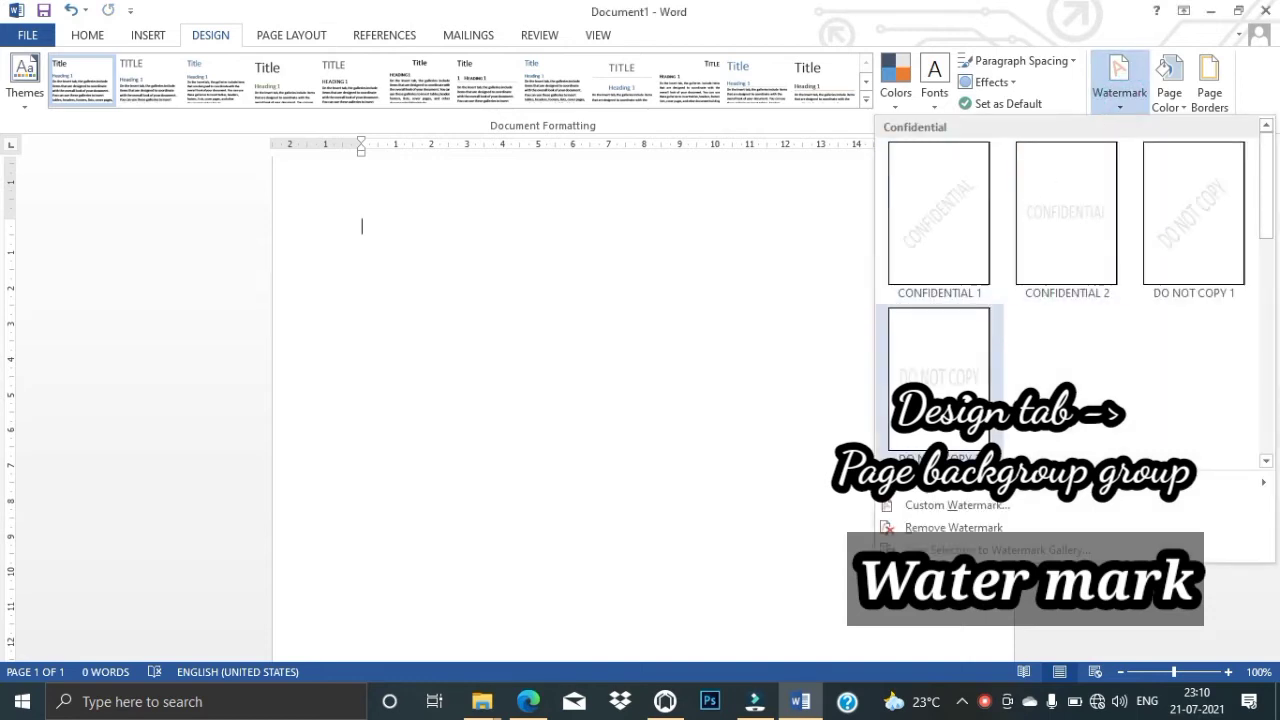
pyautogui.click(938, 380)
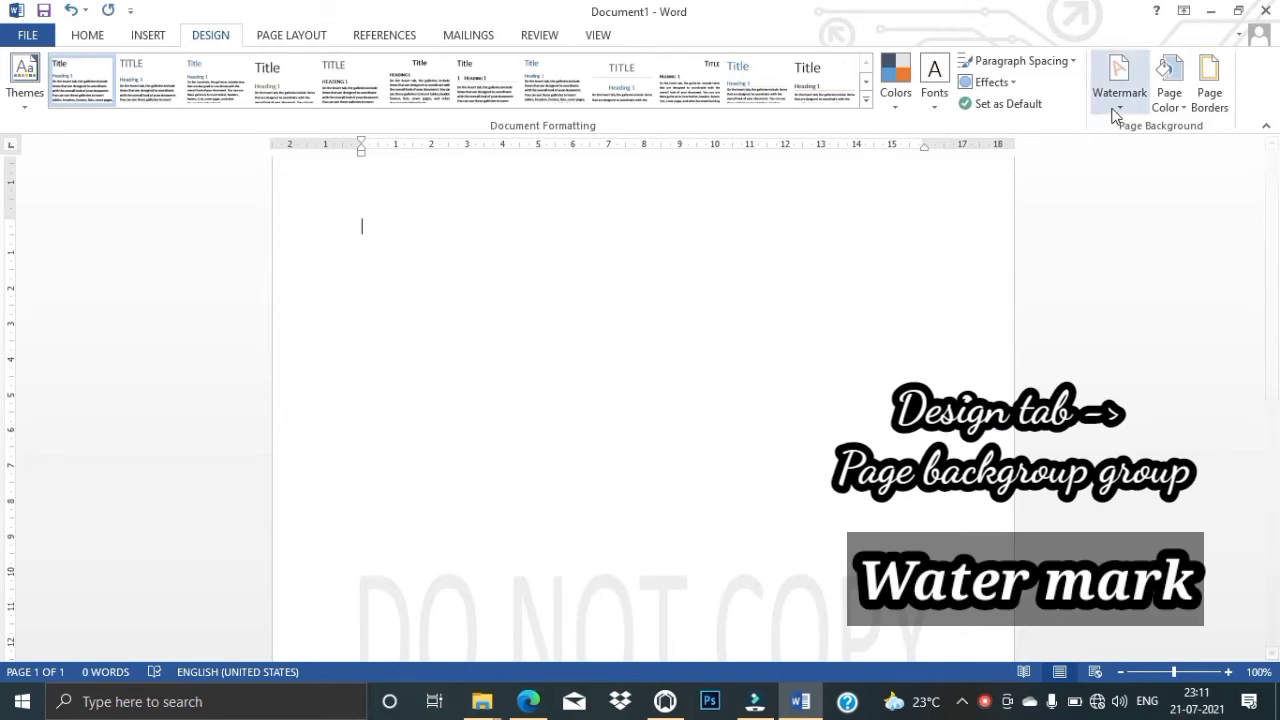
pyautogui.scroll(-2, 810, 340)
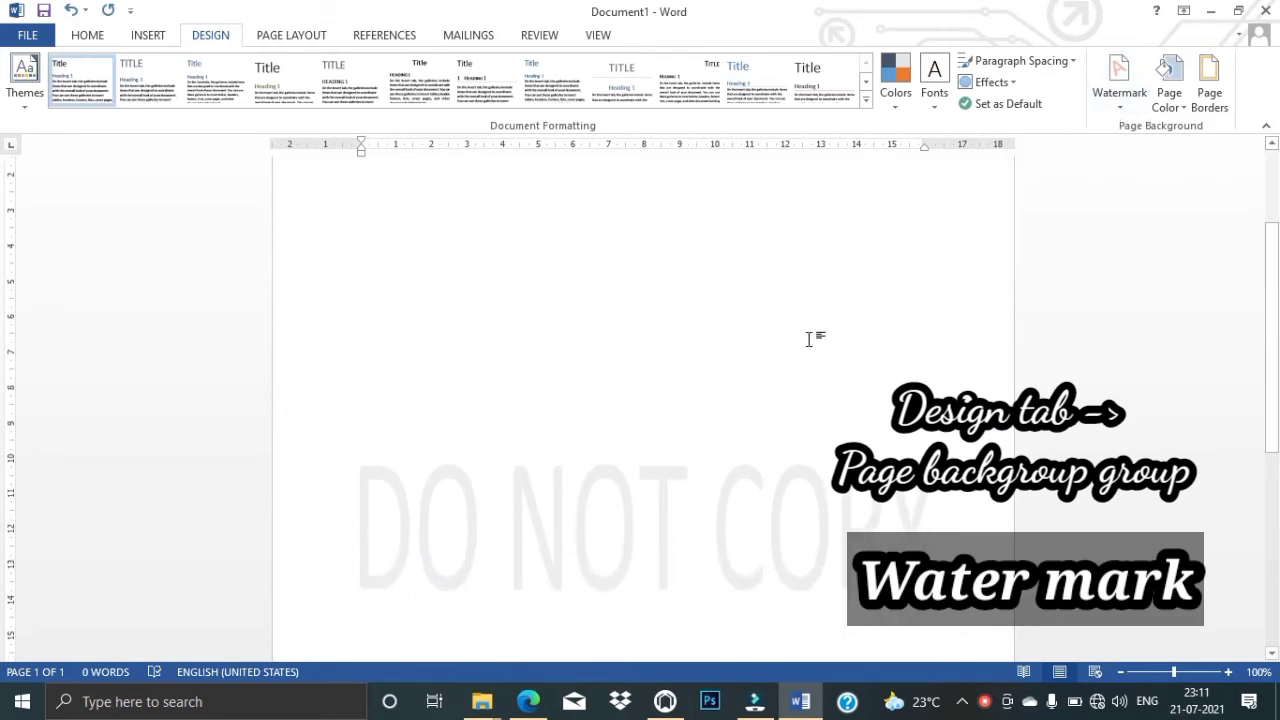
pyautogui.scroll(-2, 810, 340)
pyautogui.scroll(-2, 810, 340)
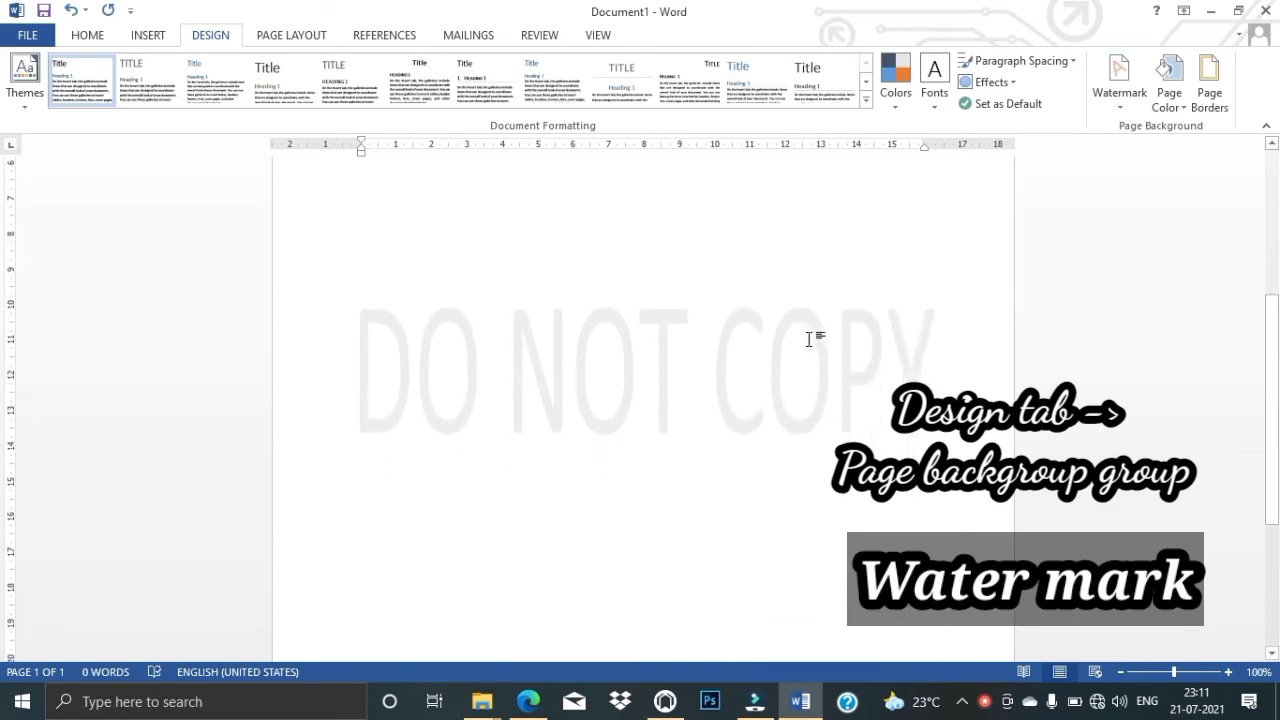
pyautogui.click(1125, 108)
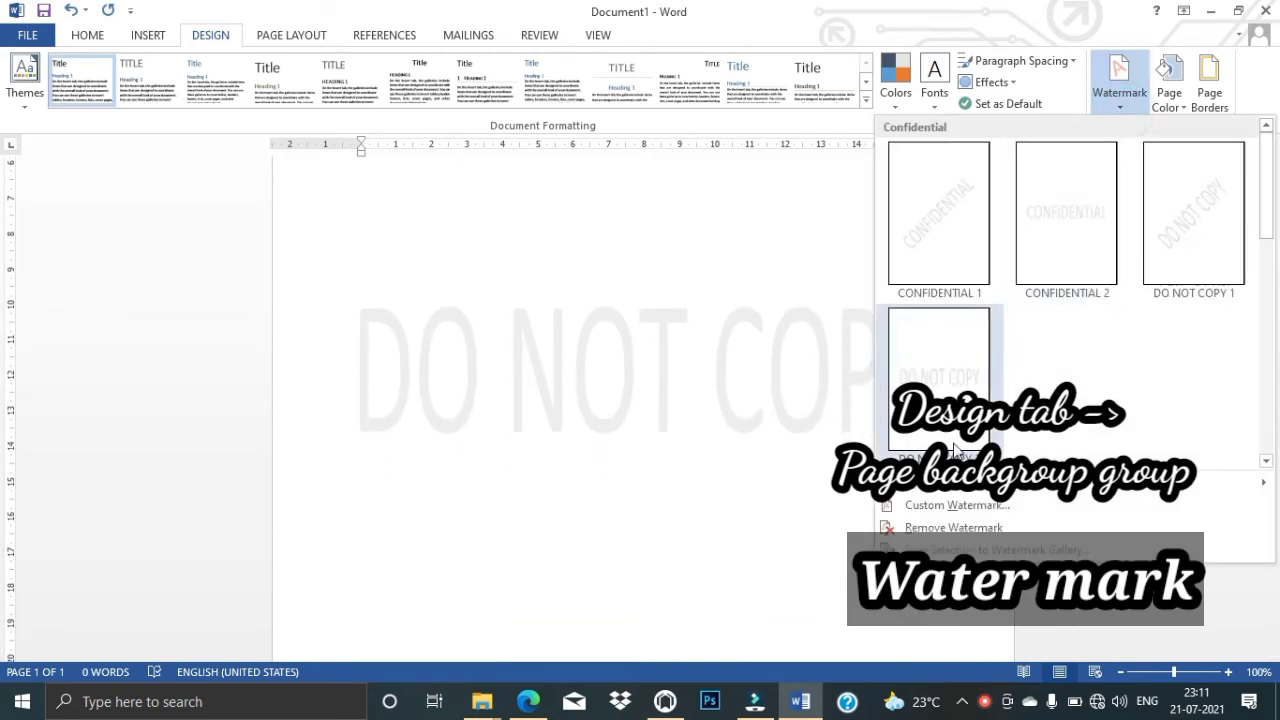
# Create a custom horizontal dark orange ASAP text watermark in place of DO NOT COPY.
pyautogui.click(957, 507)
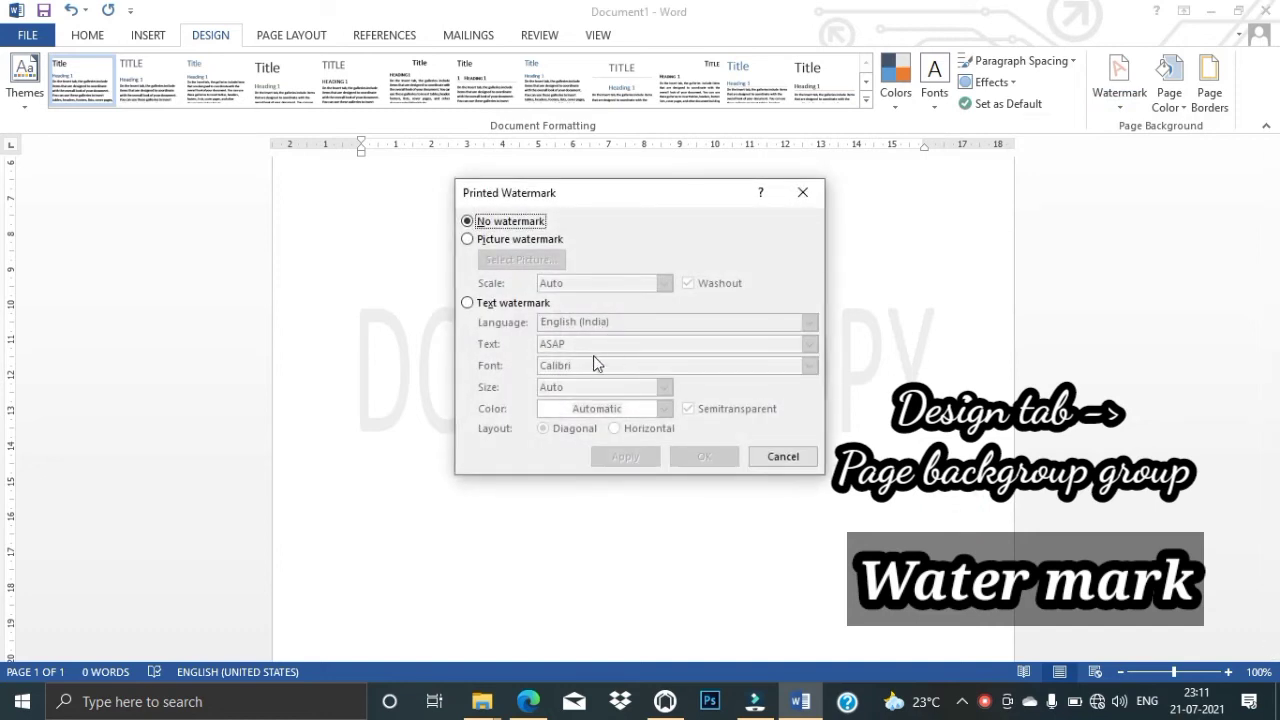
pyautogui.click(467, 302)
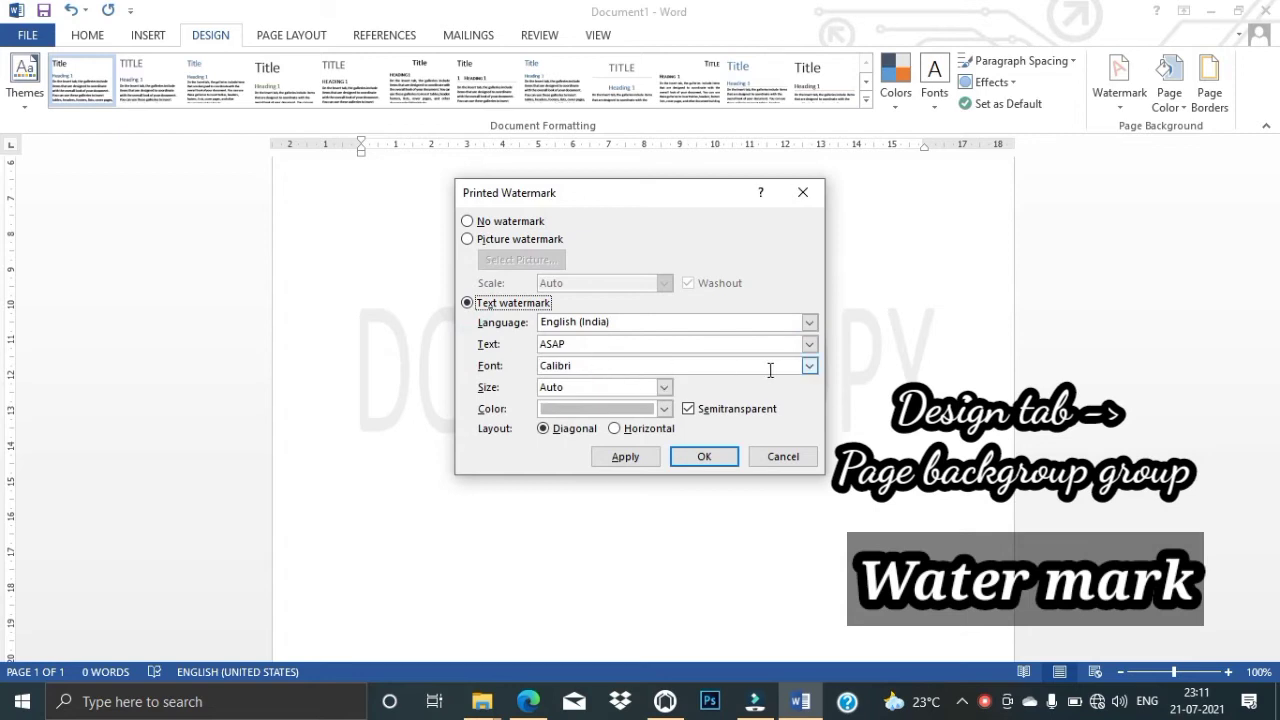
pyautogui.click(613, 430)
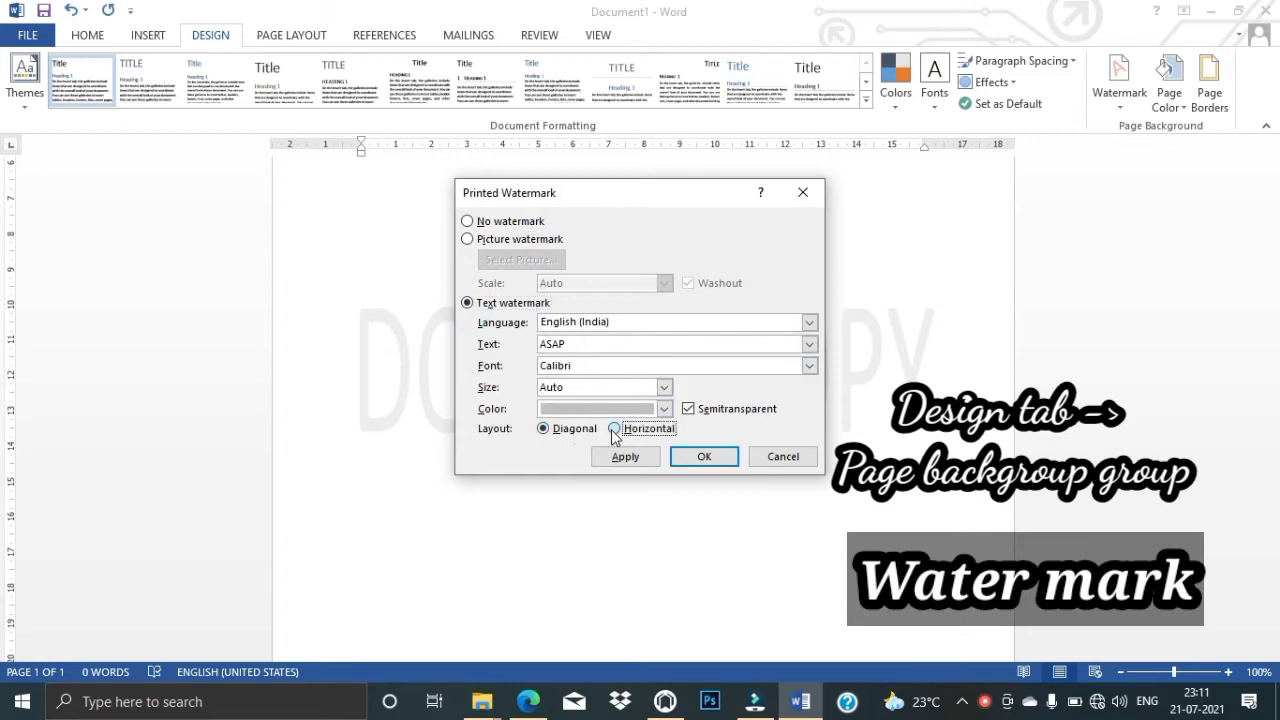
pyautogui.click(663, 409)
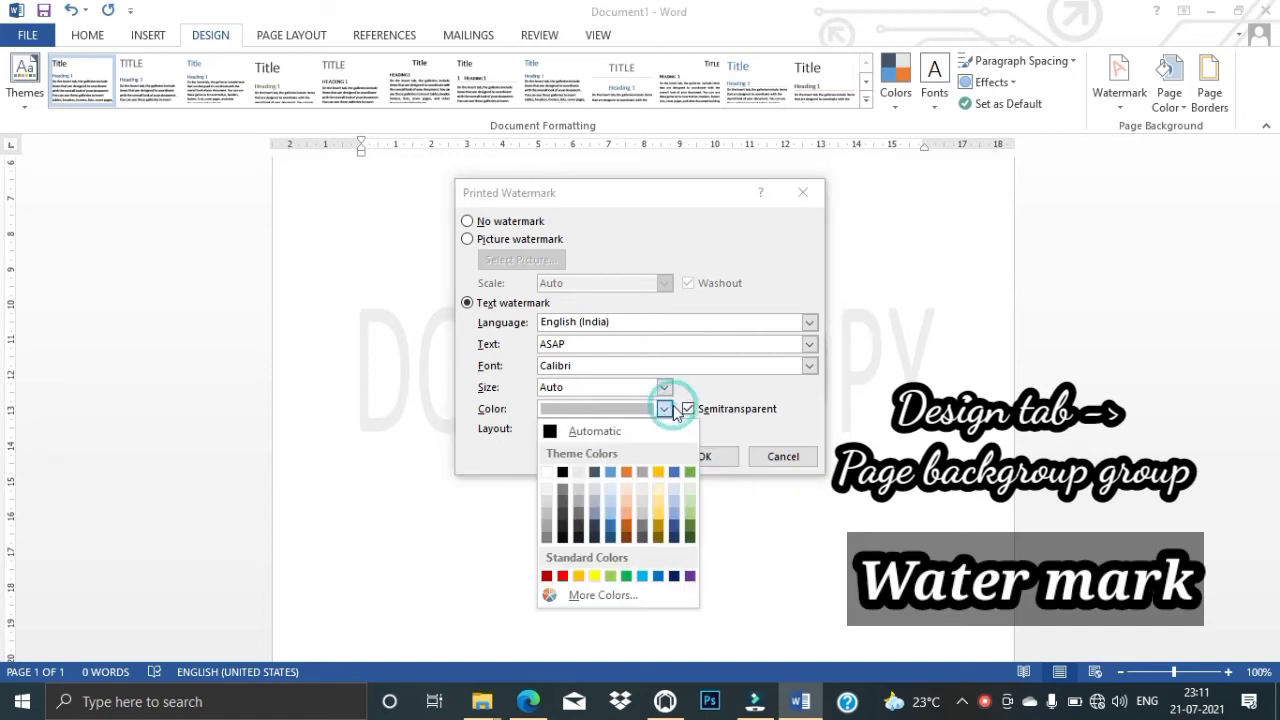
pyautogui.click(626, 524)
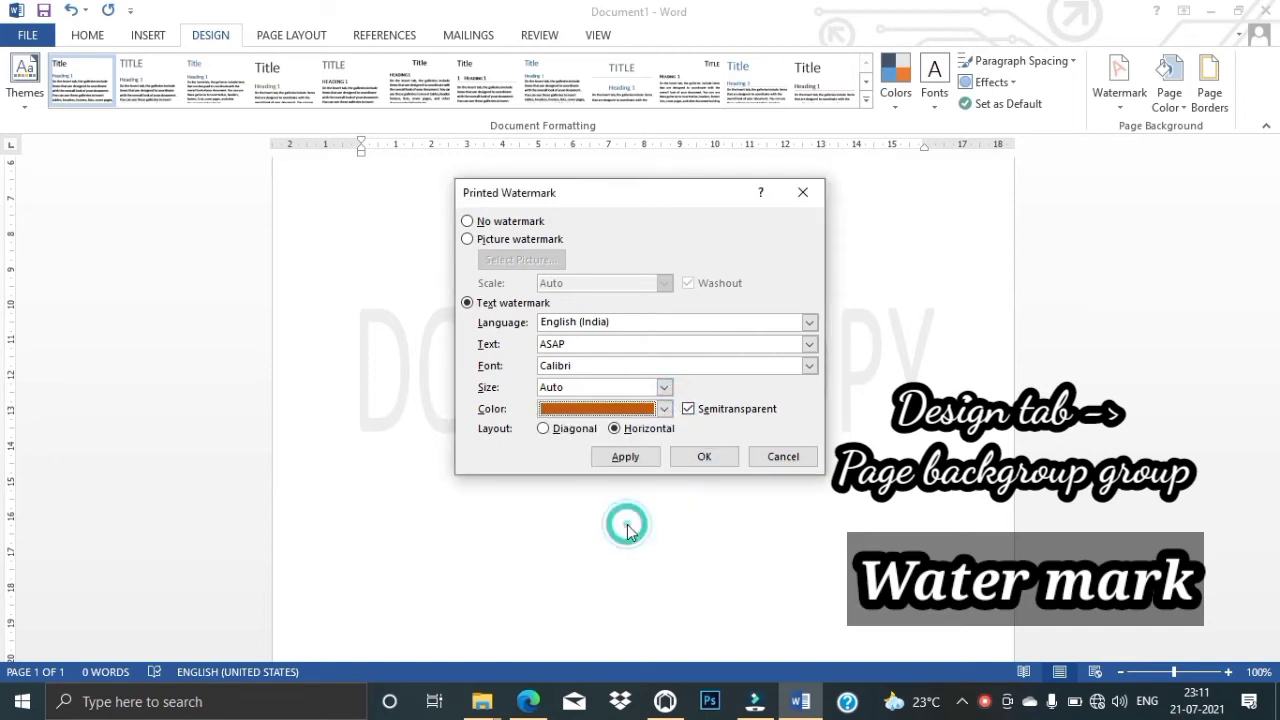
pyautogui.click(719, 457)
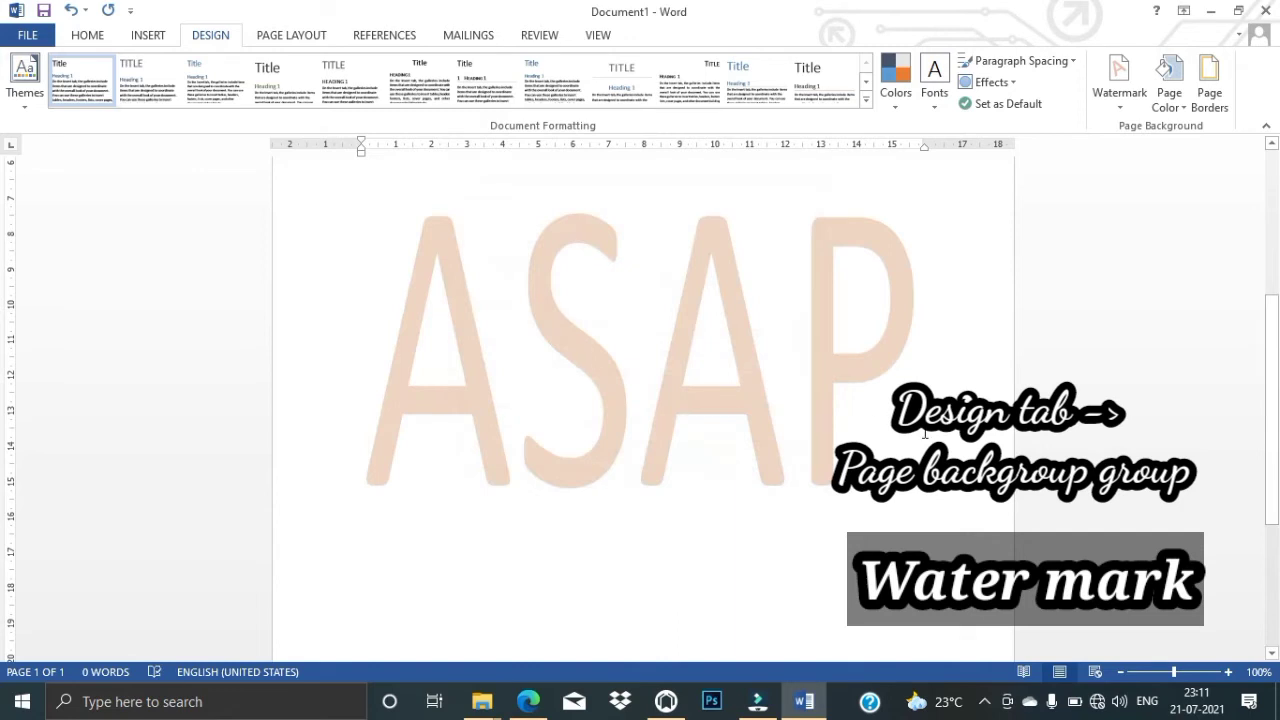
pyautogui.scroll(1, 923, 430)
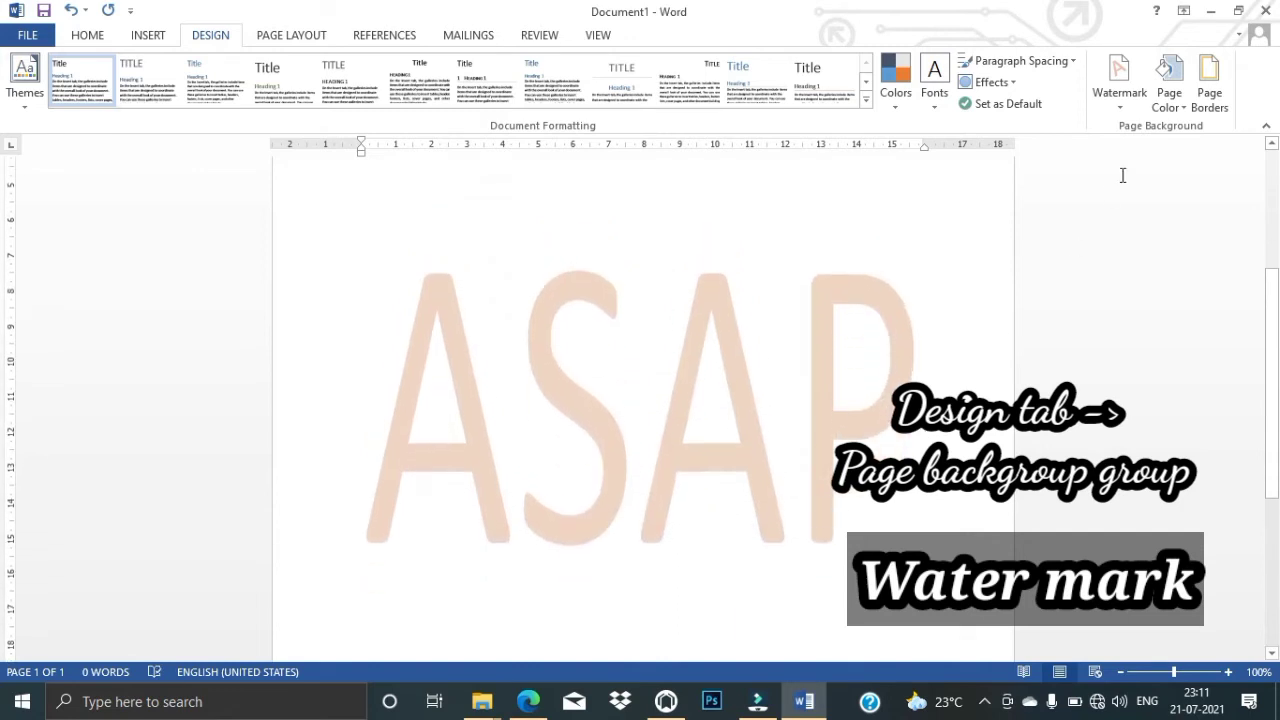
# Change the ASAP watermark layout to Diagonal and apply it.
pyautogui.click(1123, 108)
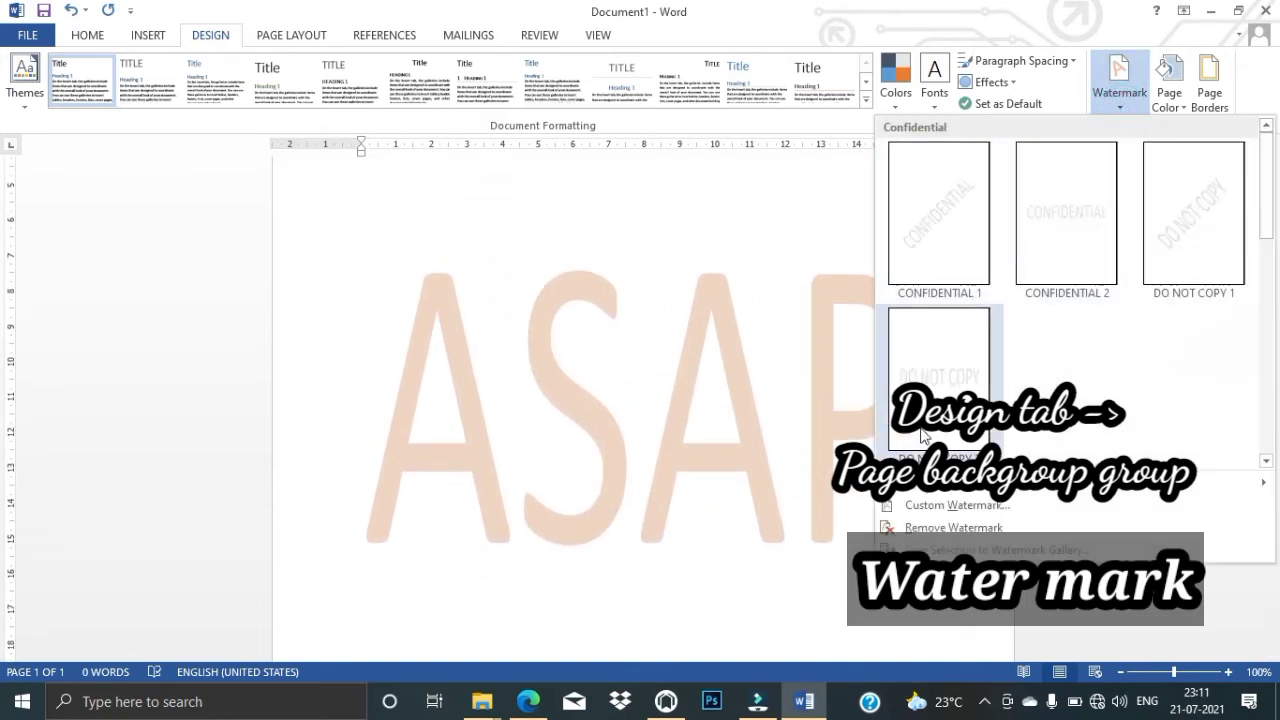
pyautogui.click(941, 503)
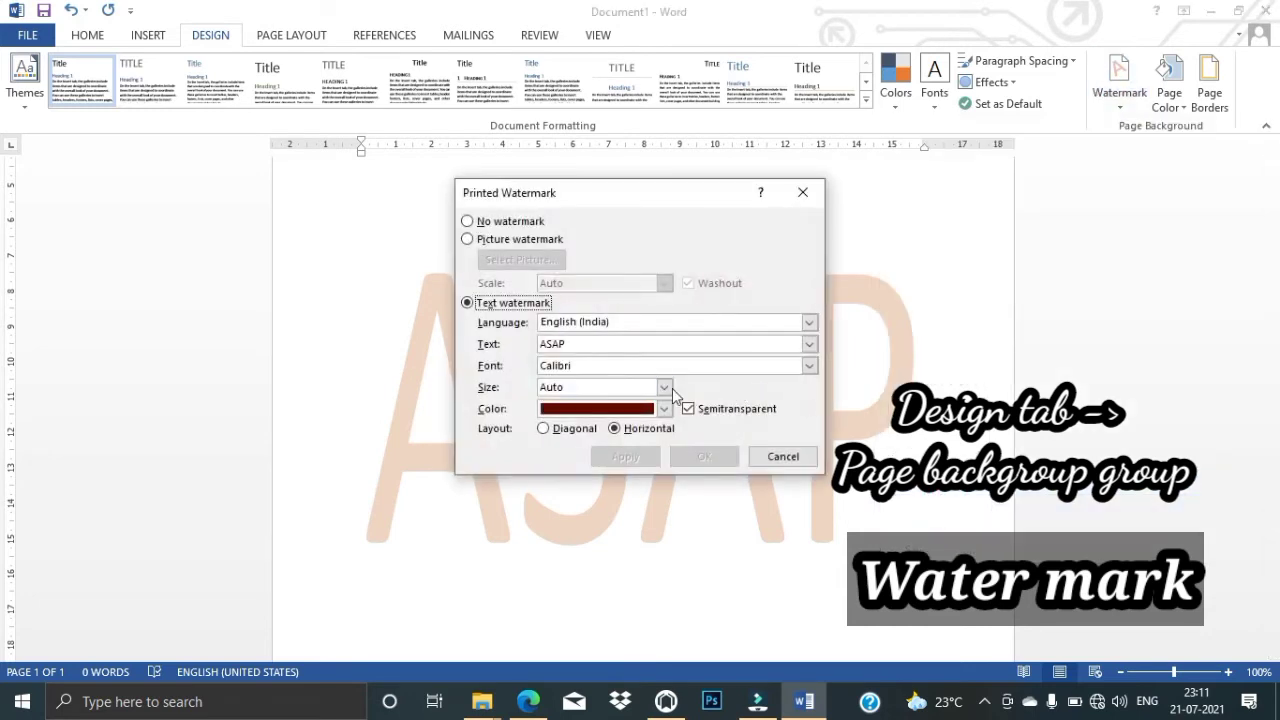
pyautogui.click(555, 432)
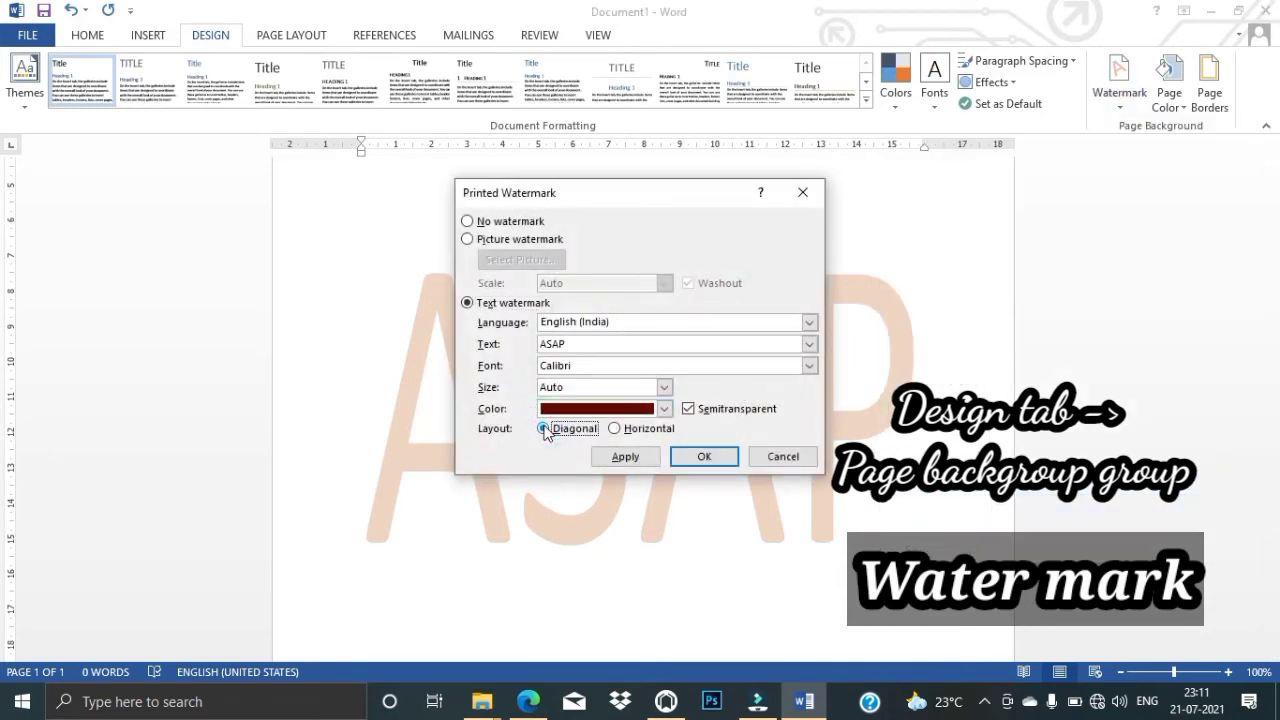
pyautogui.click(625, 457)
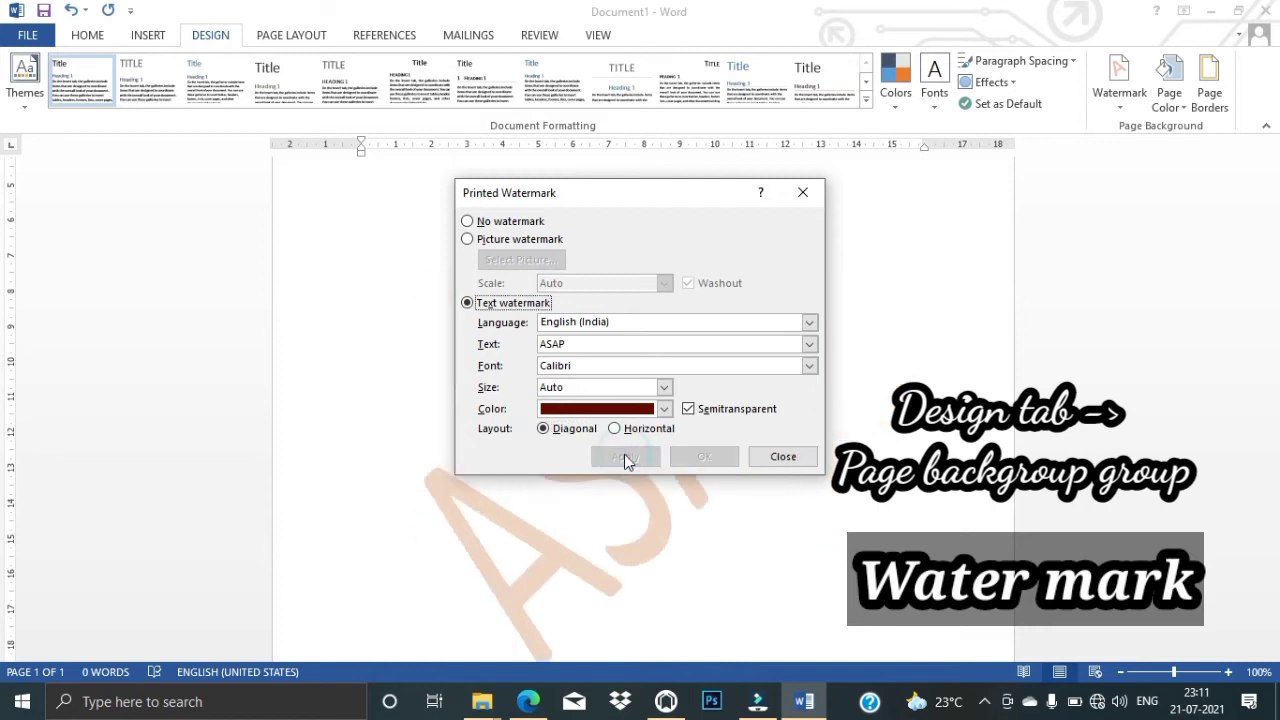
pyautogui.click(802, 193)
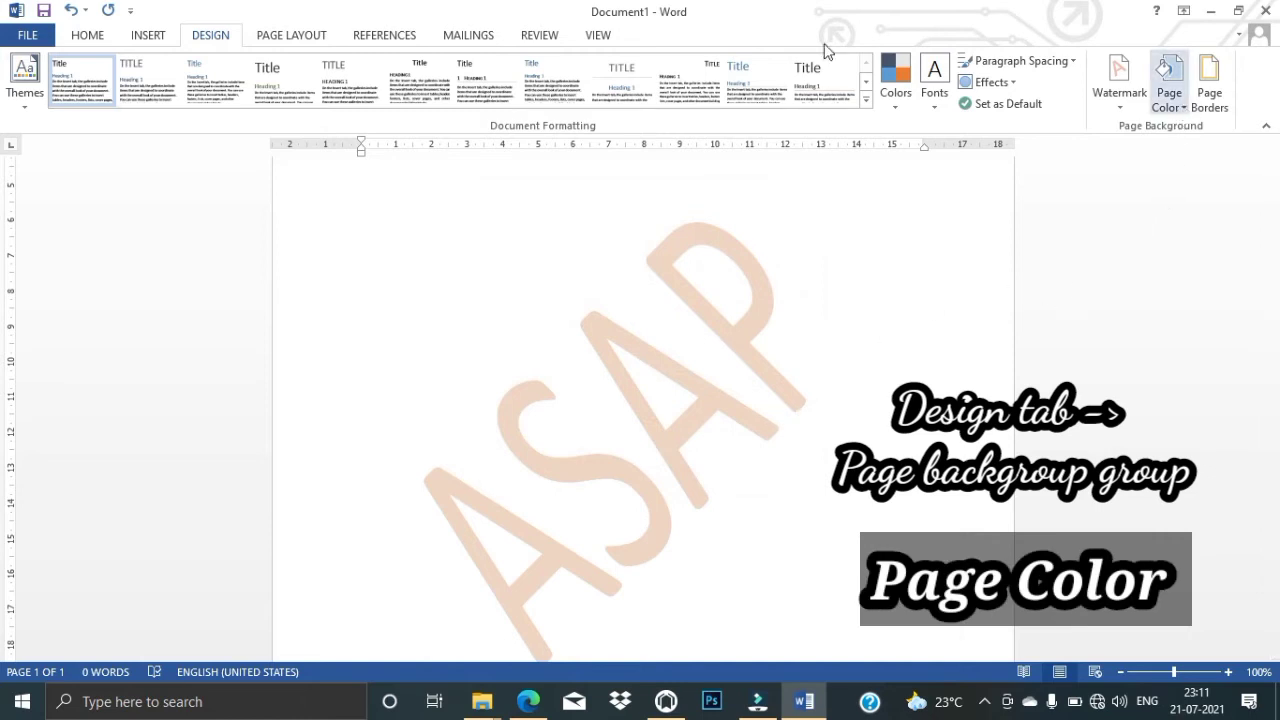
# Give the page a light blue page colour behind the watermark.
pyautogui.click(1178, 108)
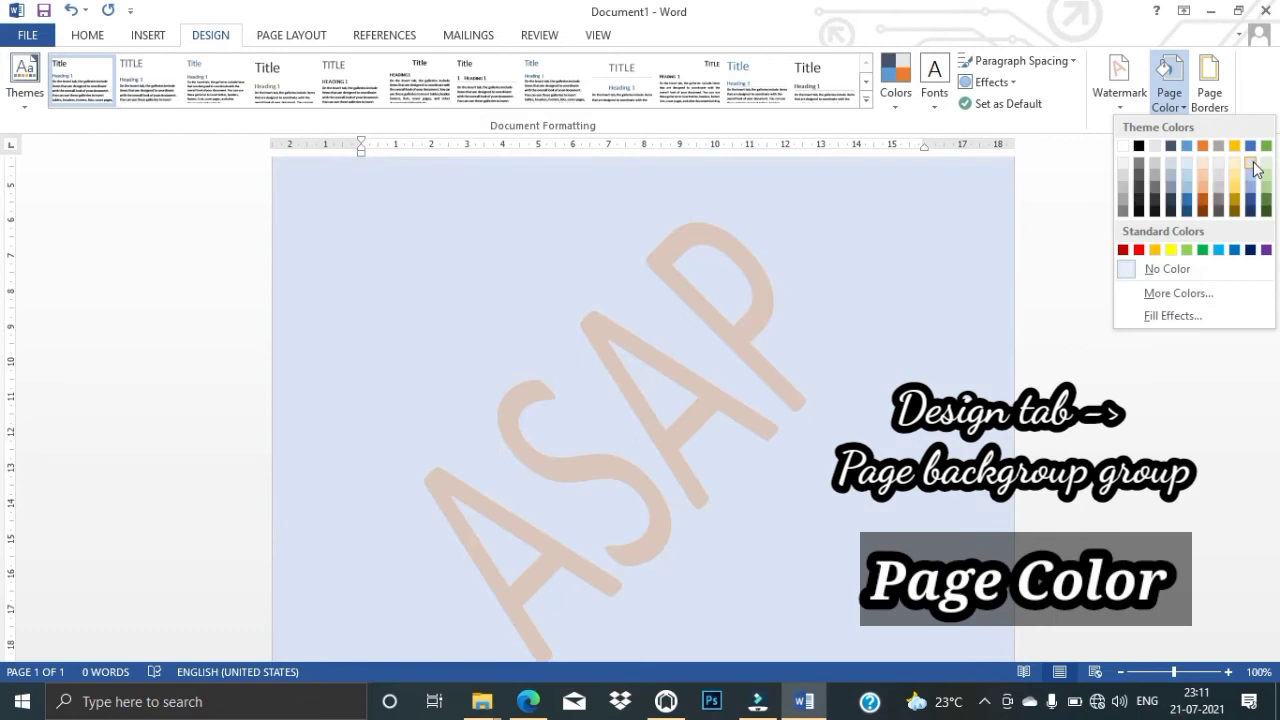
pyautogui.click(1252, 164)
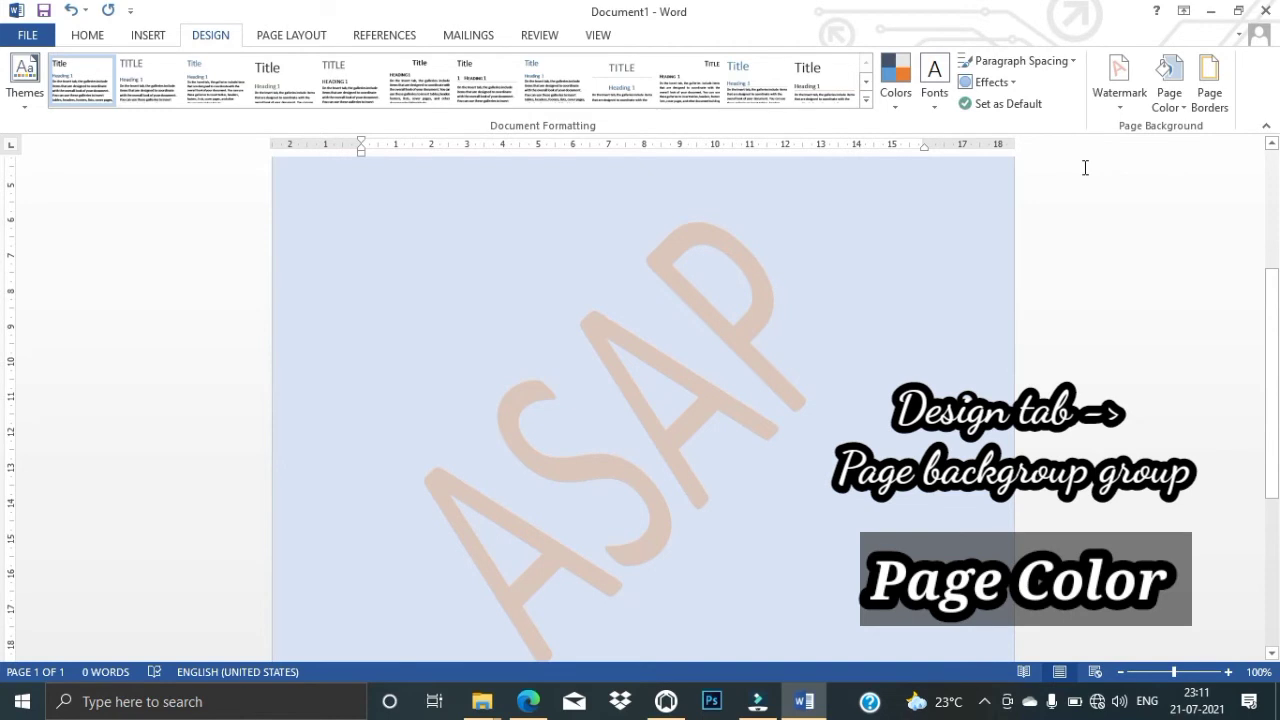
pyautogui.click(1210, 98)
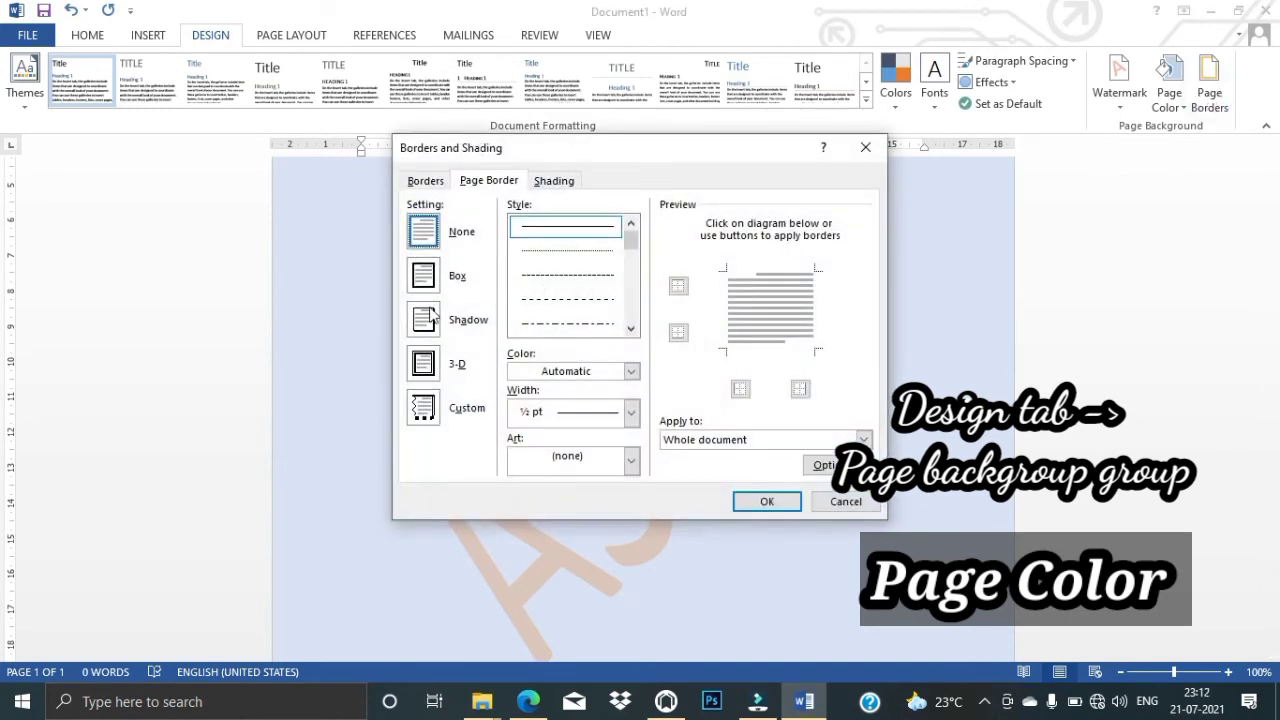
# Apply a 3-D page border 4½ pt wide in standard red.
pyautogui.click(430, 368)
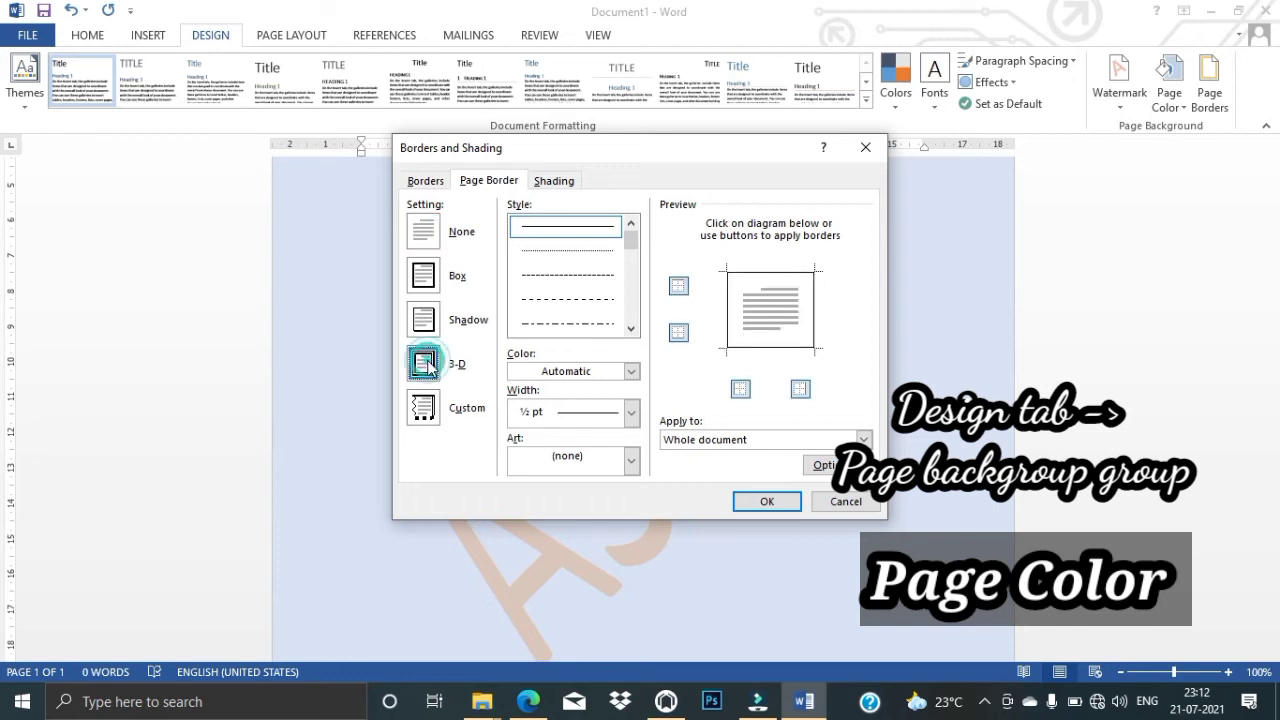
pyautogui.click(631, 414)
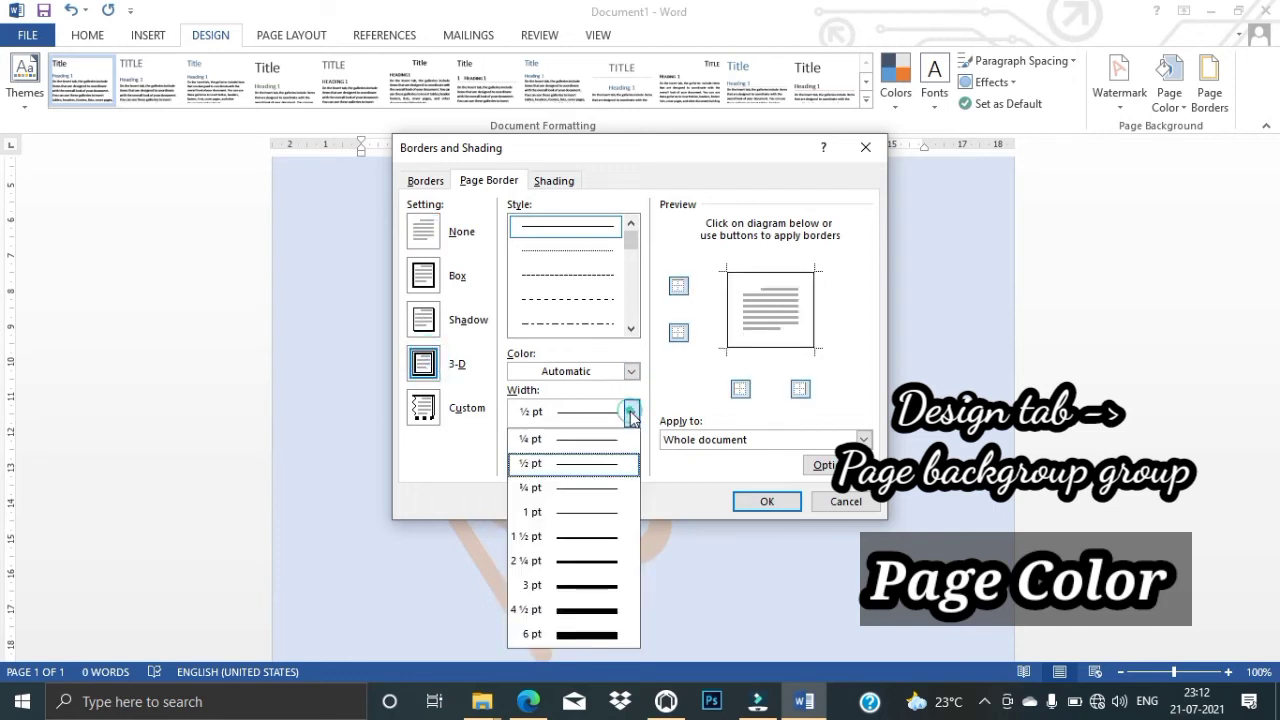
pyautogui.click(587, 610)
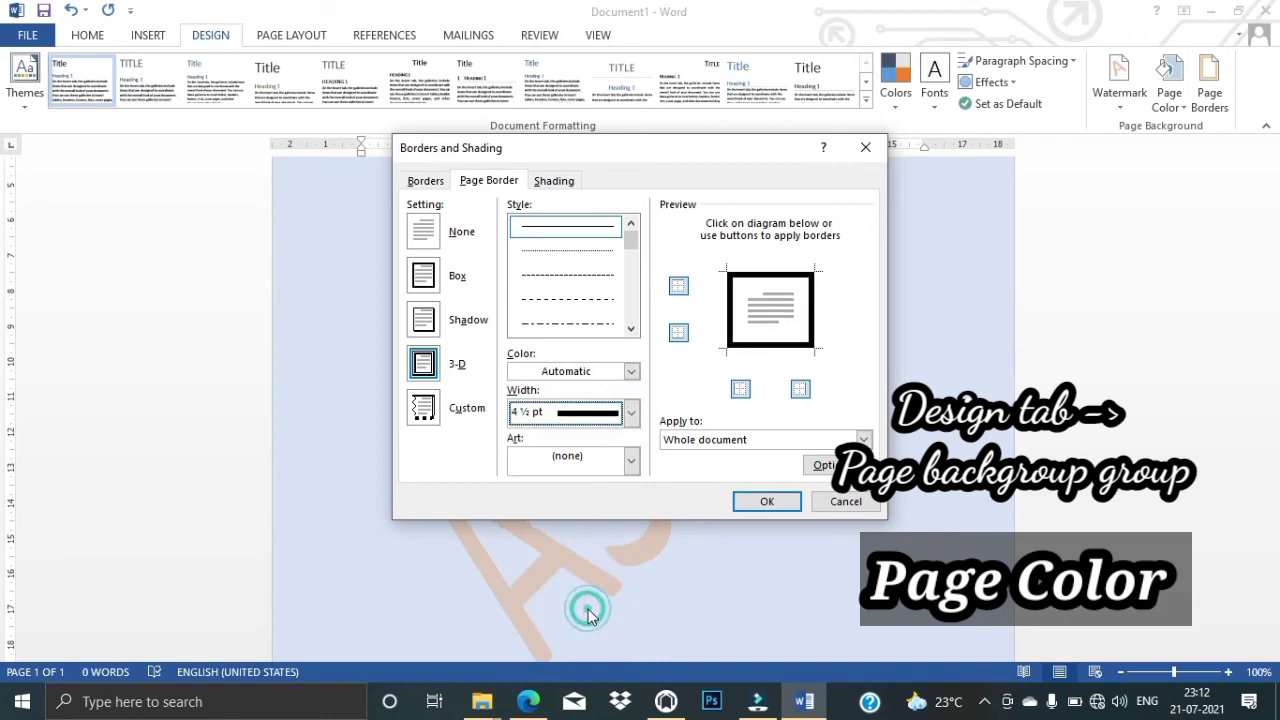
pyautogui.click(619, 415)
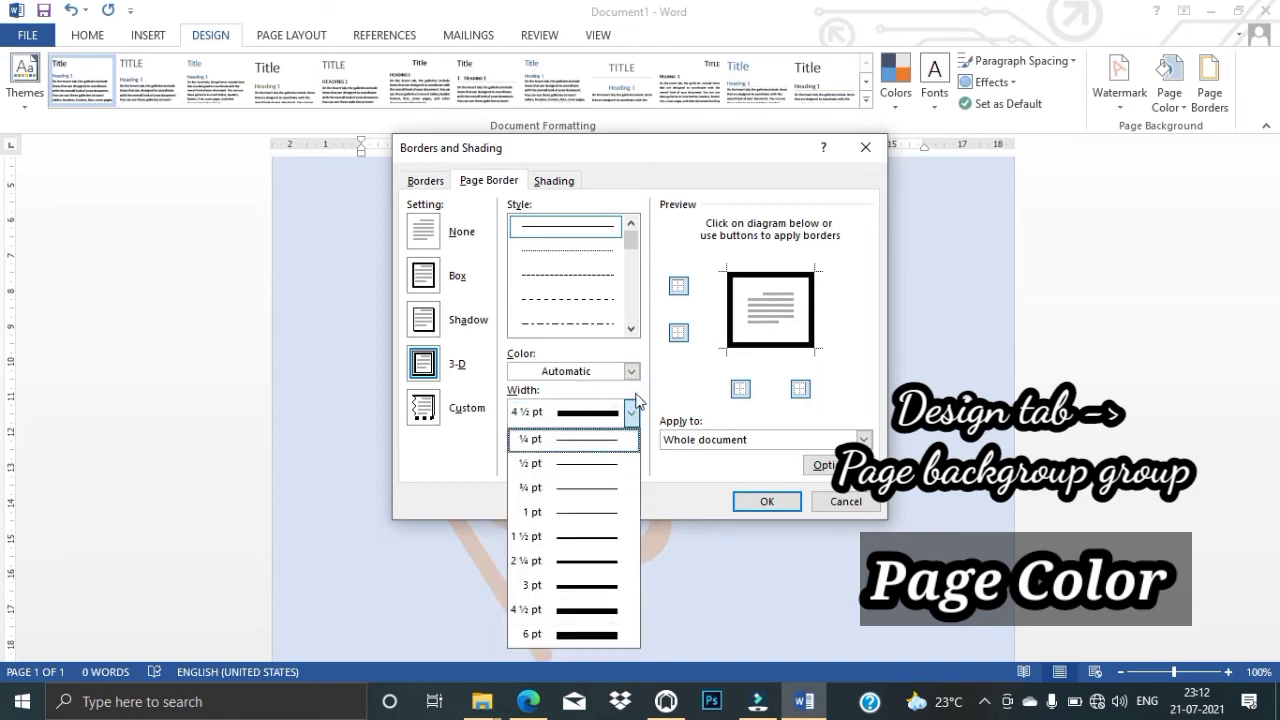
pyautogui.click(632, 371)
pyautogui.click(632, 371)
pyautogui.click(632, 371)
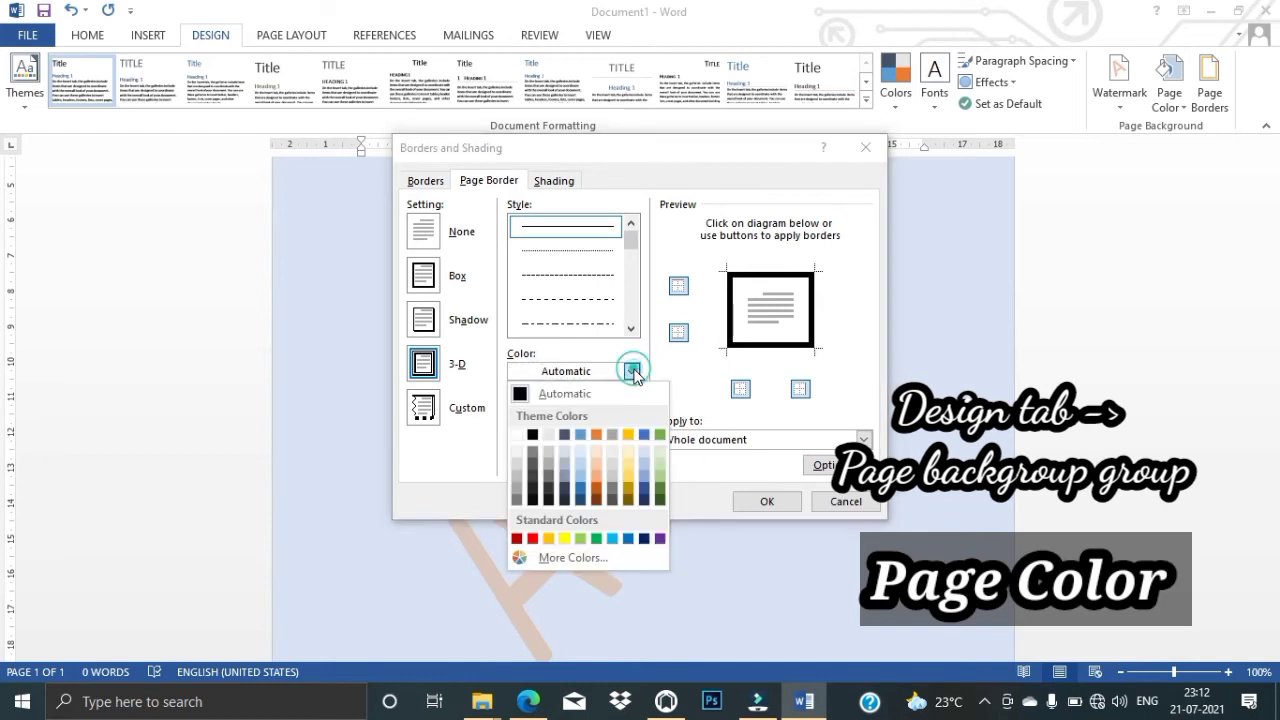
pyautogui.click(533, 539)
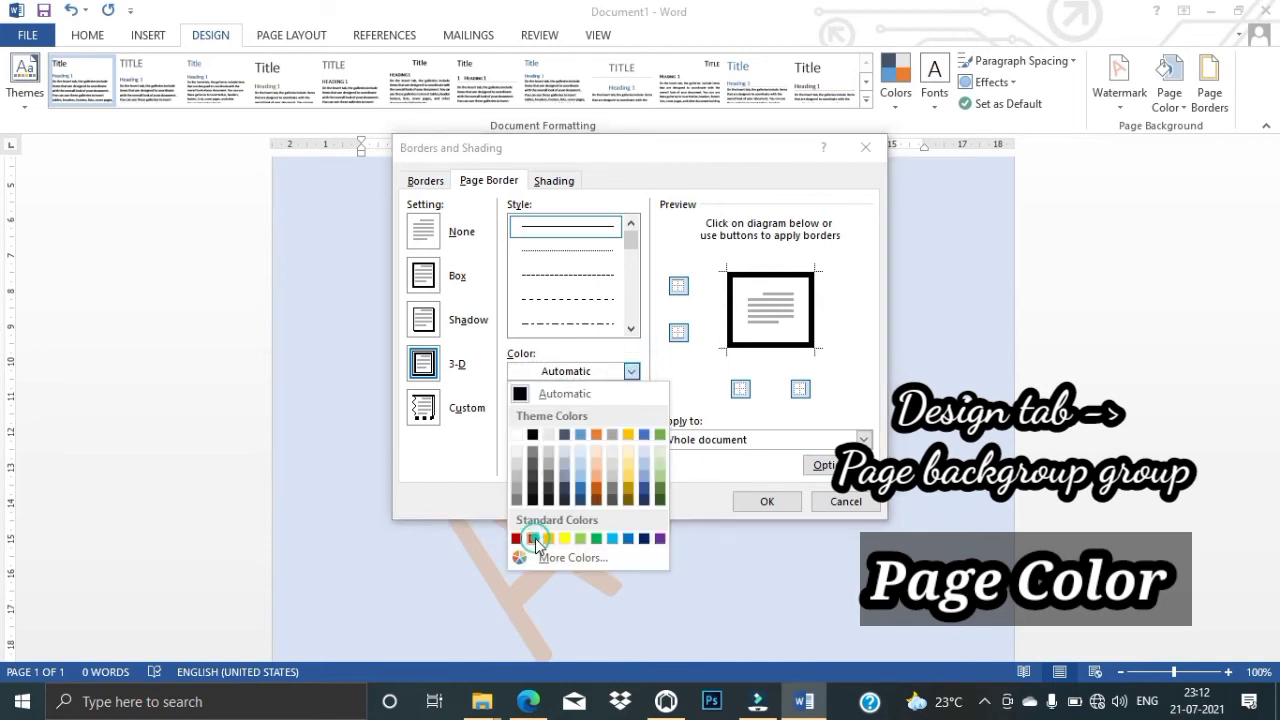
pyautogui.click(777, 501)
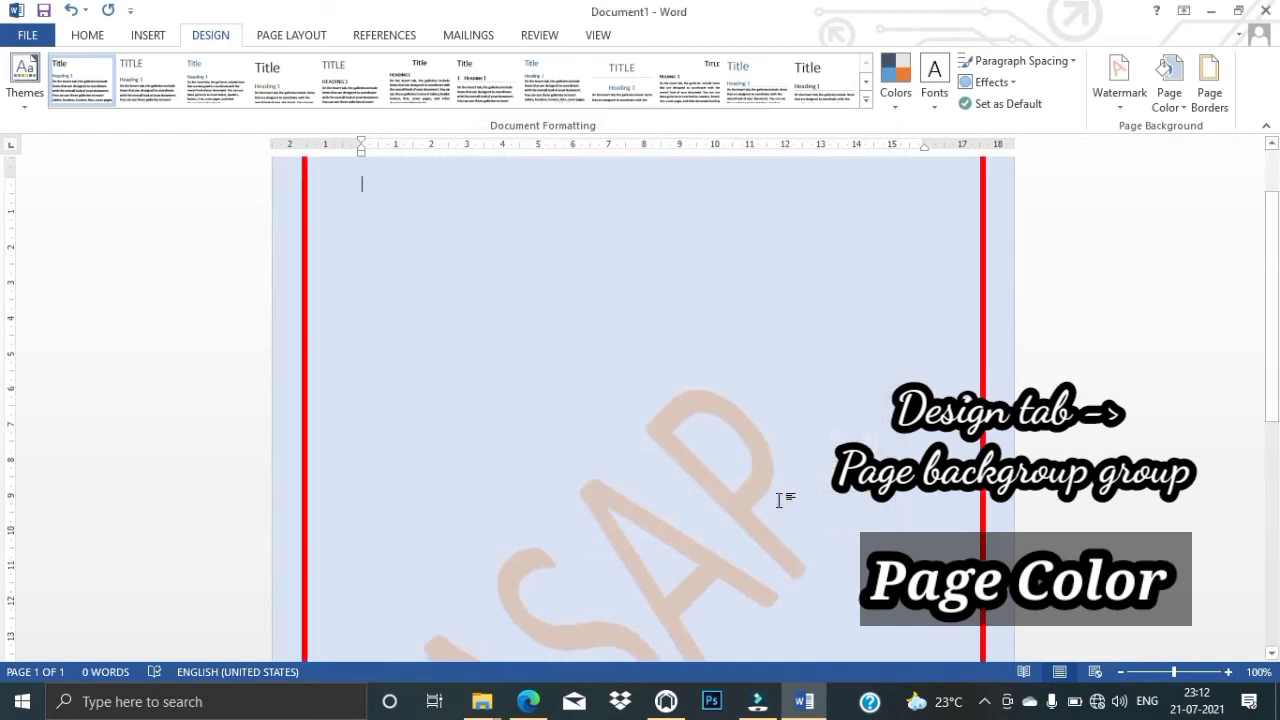
pyautogui.scroll(-3, 886, 516)
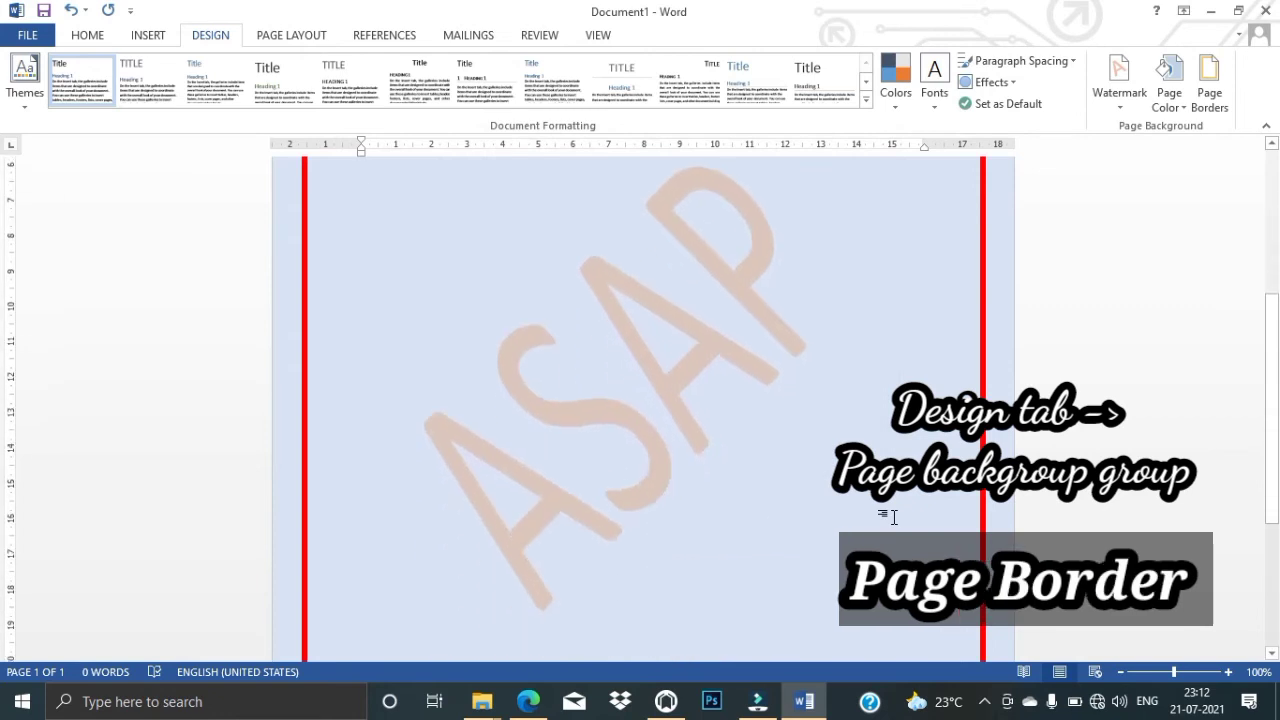
# Change the red page border to a 3 pt 3-D border on the whole document.
pyautogui.click(1209, 85)
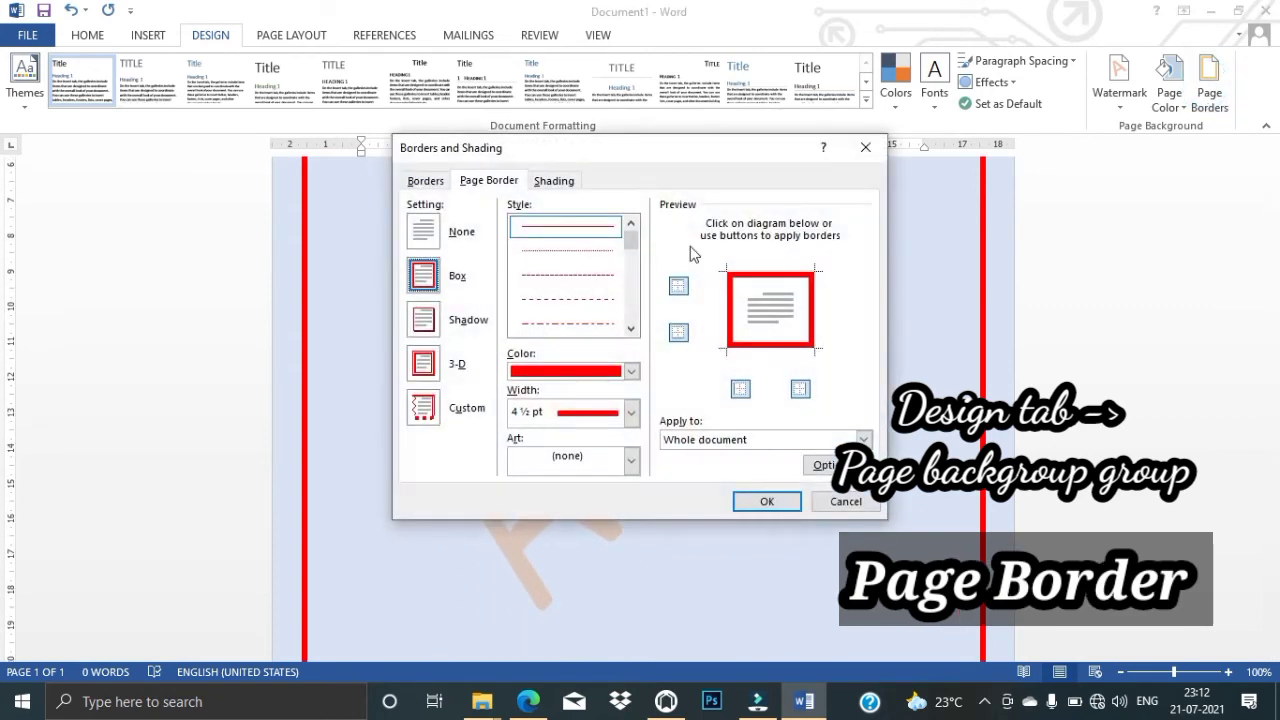
pyautogui.click(421, 365)
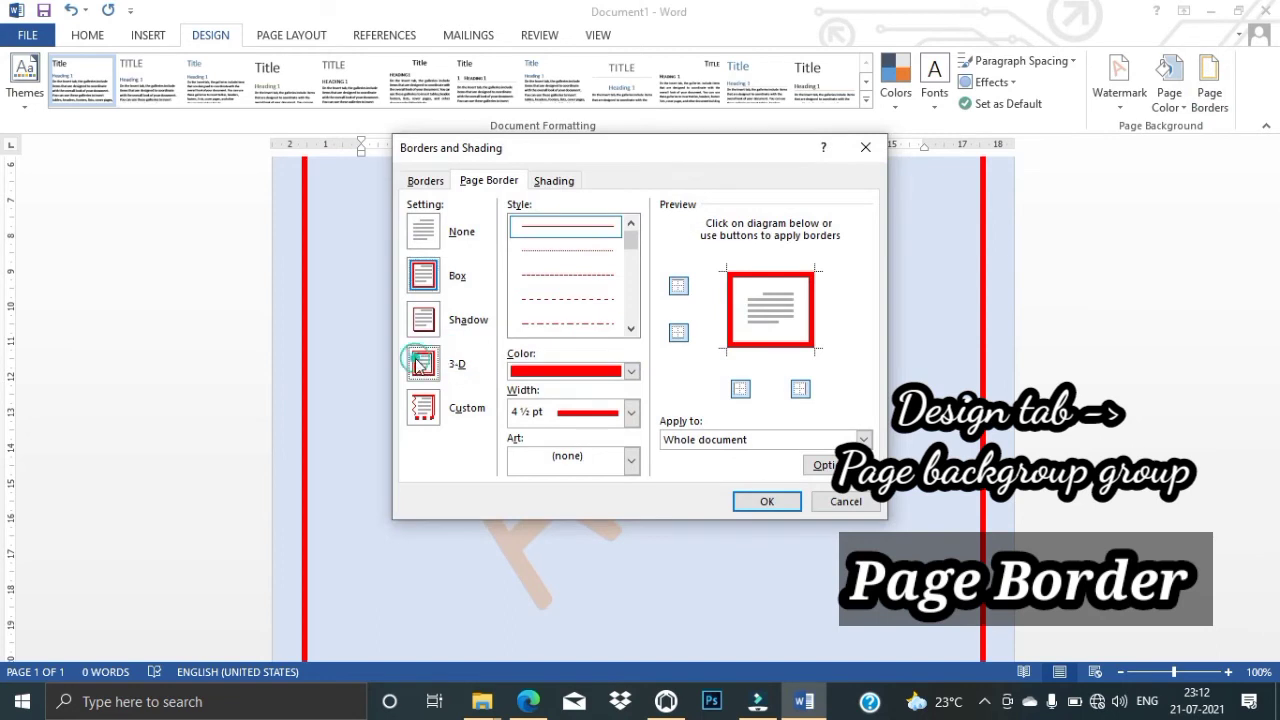
pyautogui.click(776, 503)
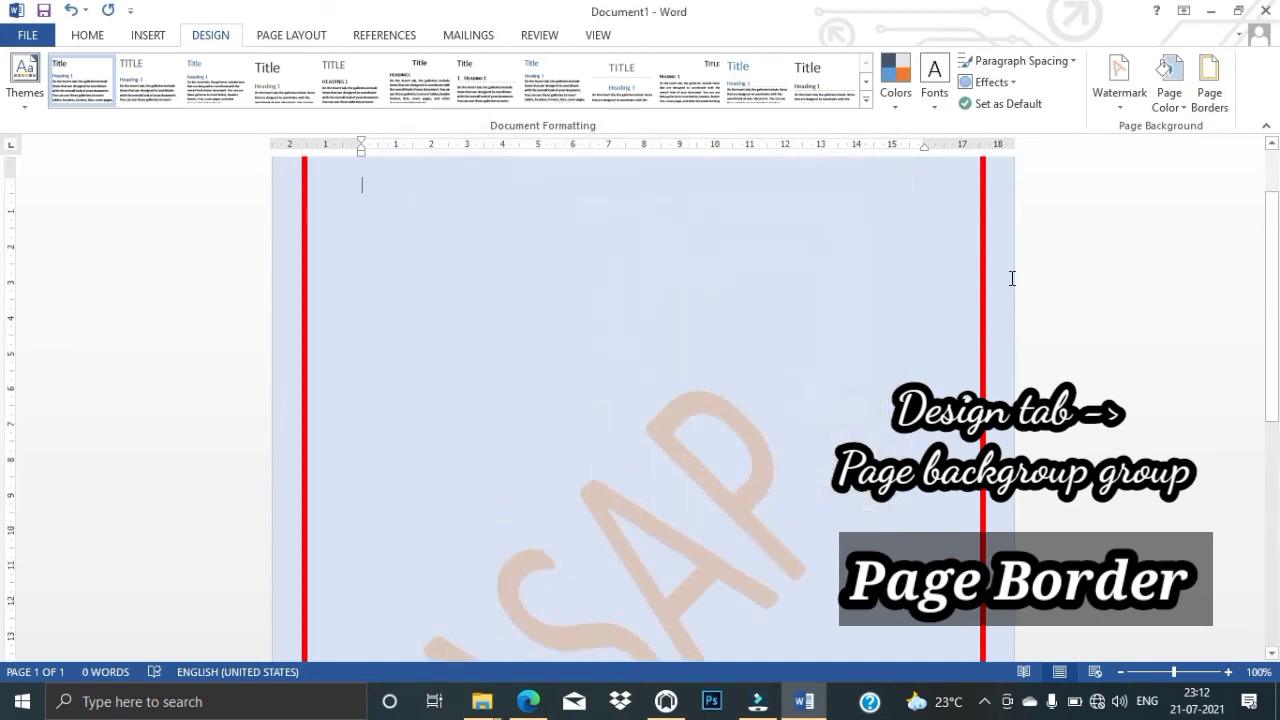
pyautogui.click(1209, 92)
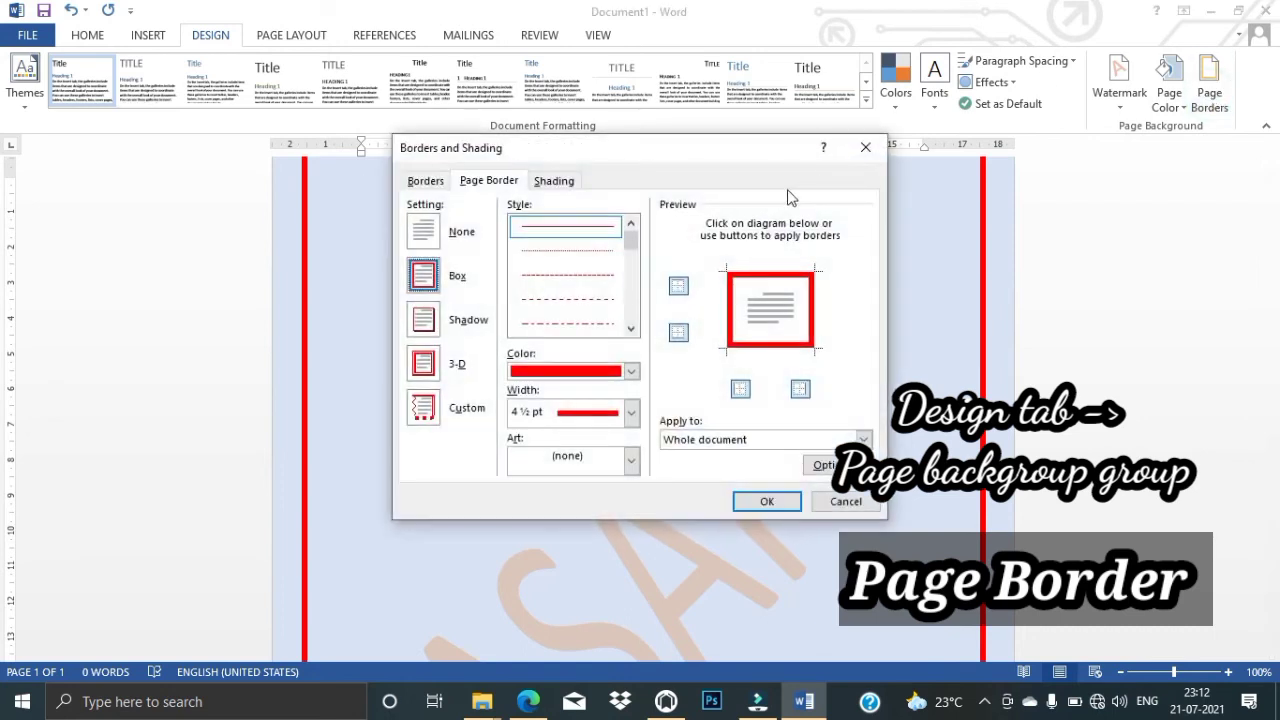
pyautogui.click(439, 366)
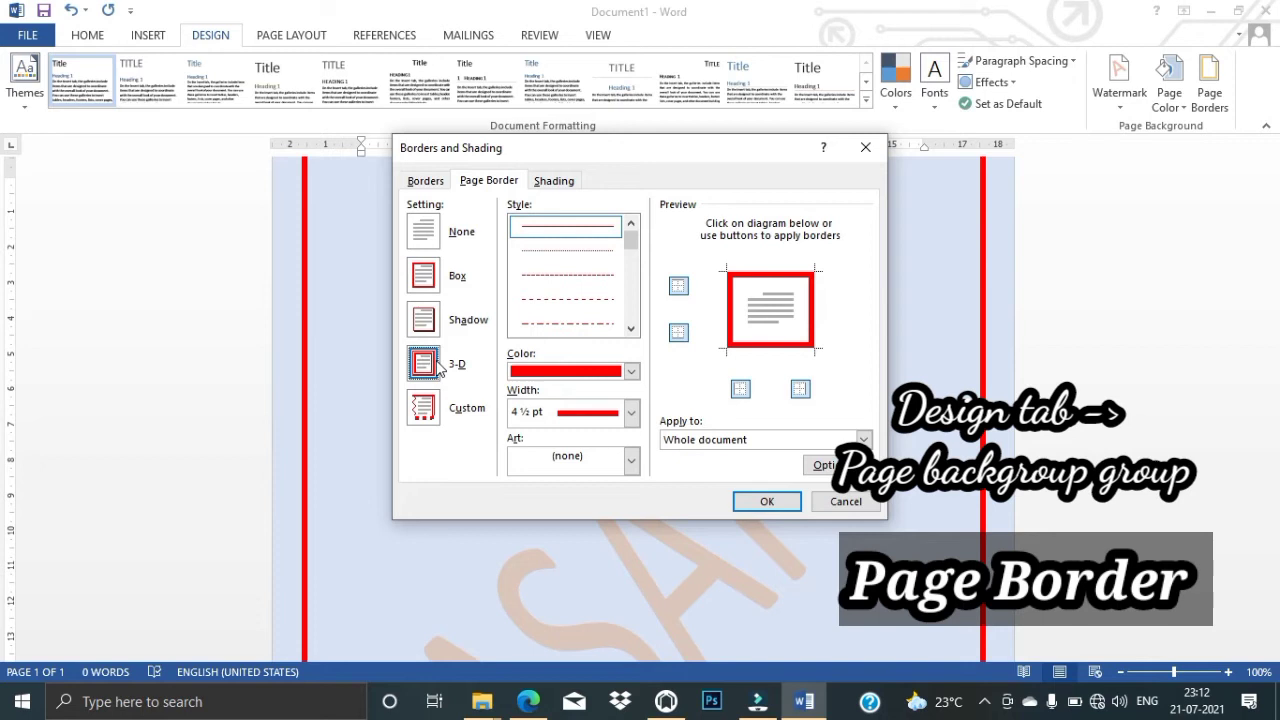
pyautogui.click(864, 440)
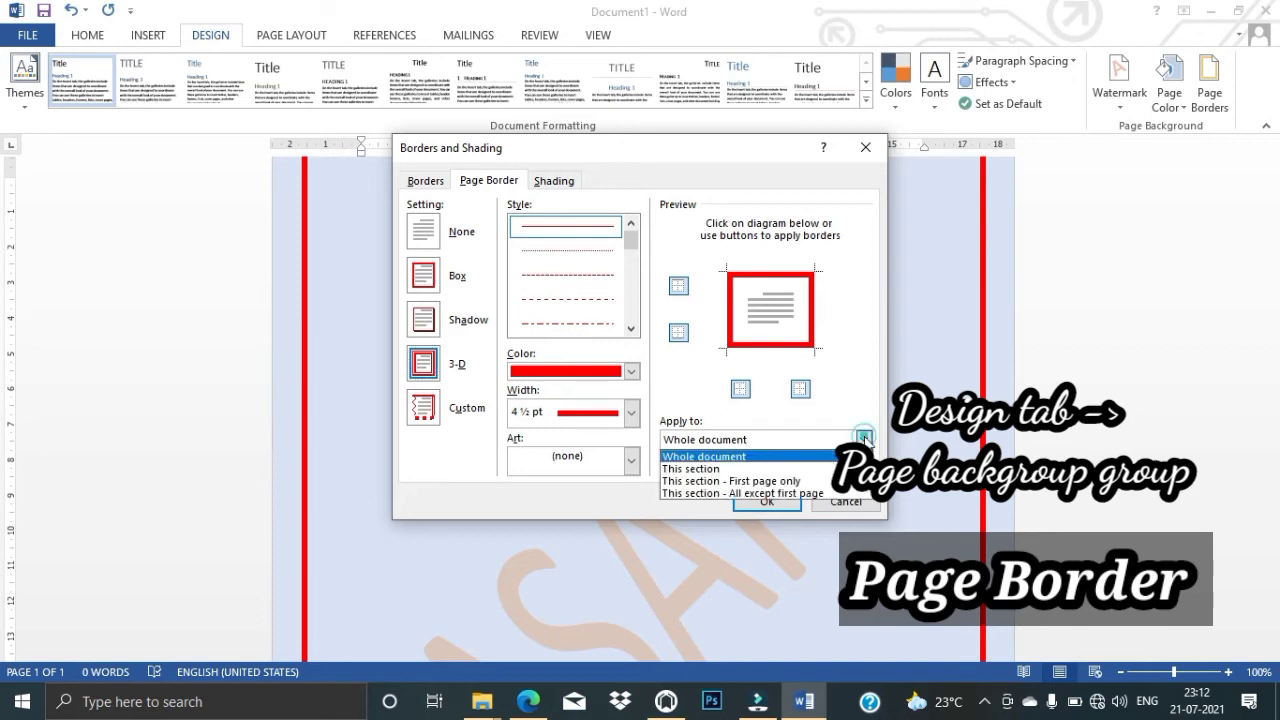
pyautogui.click(864, 440)
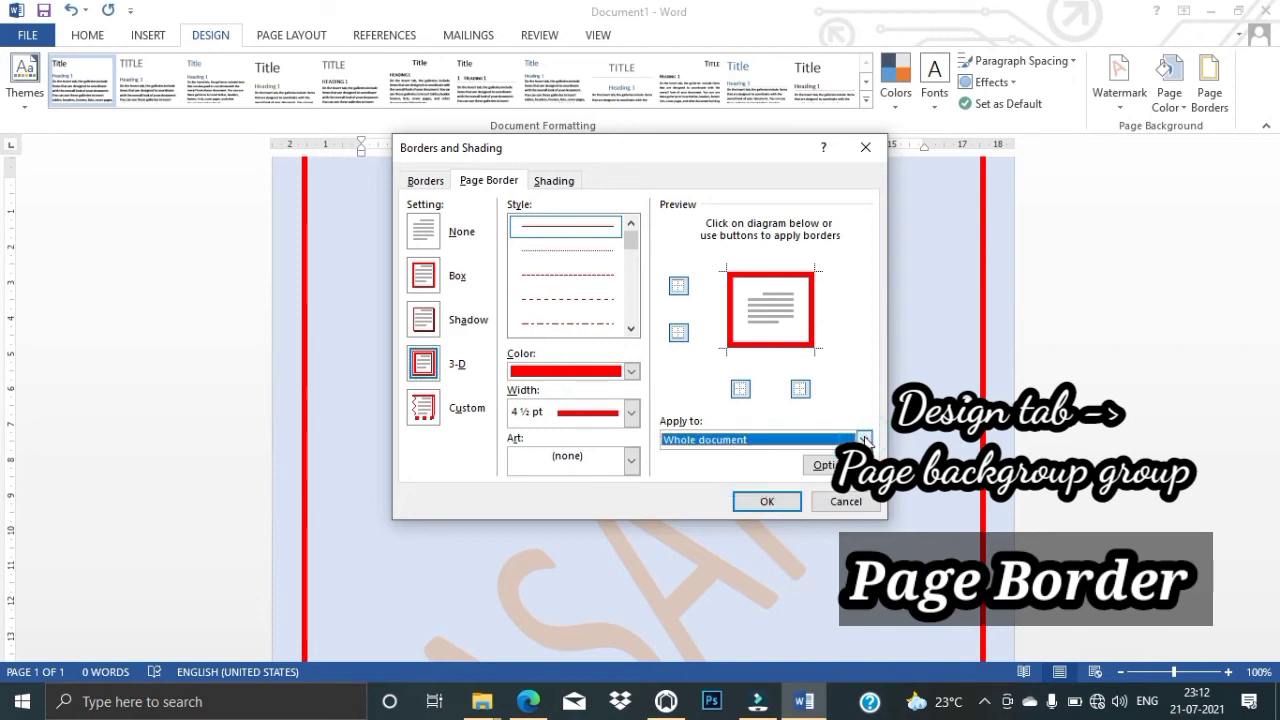
pyautogui.click(631, 413)
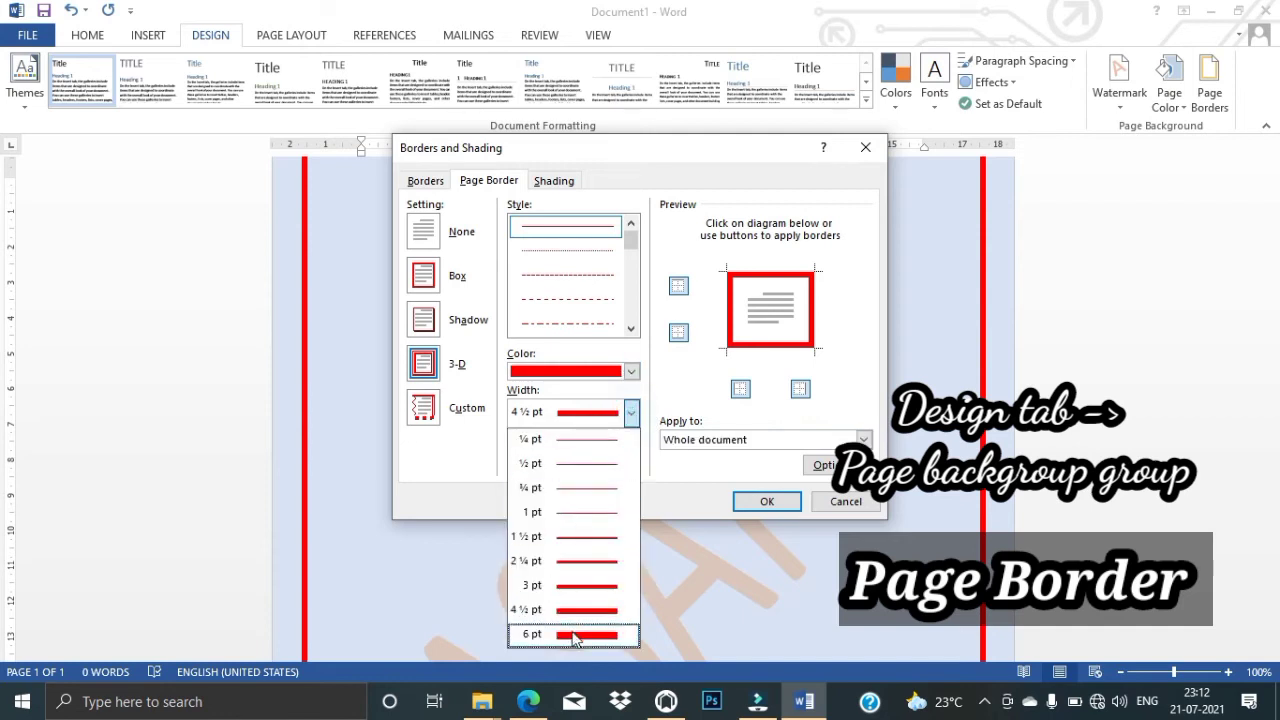
pyautogui.click(573, 585)
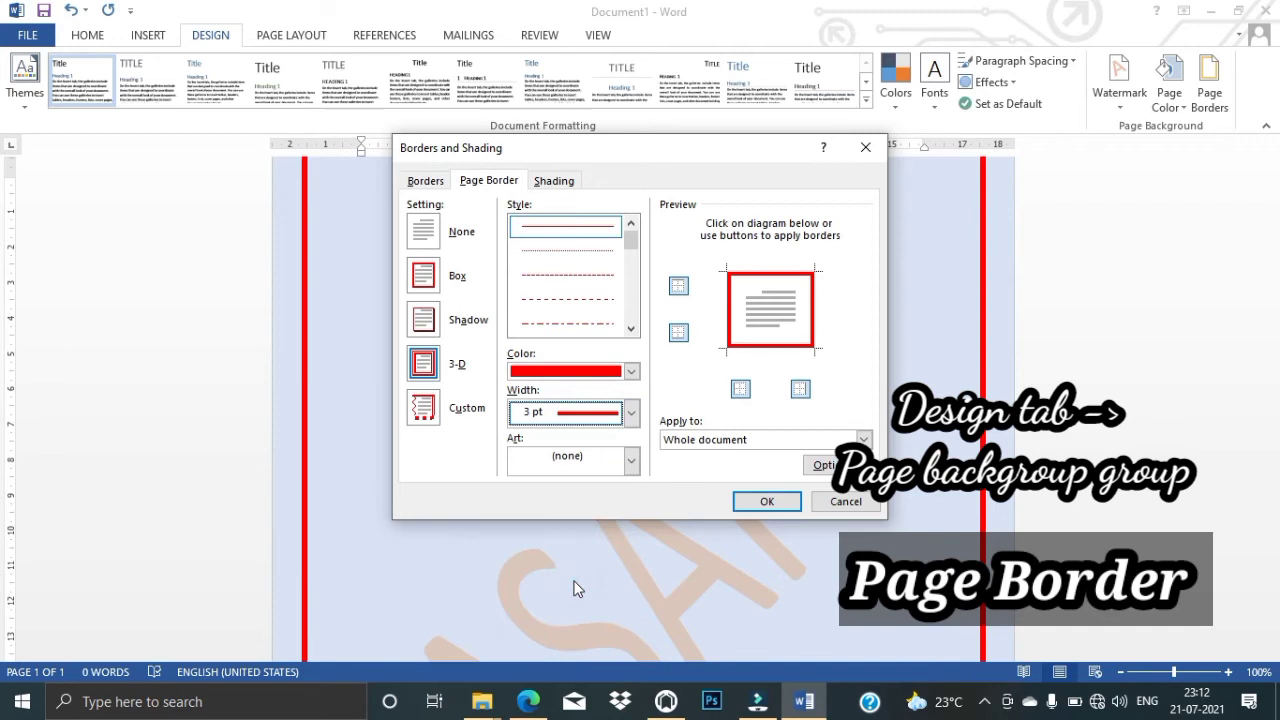
pyautogui.click(763, 503)
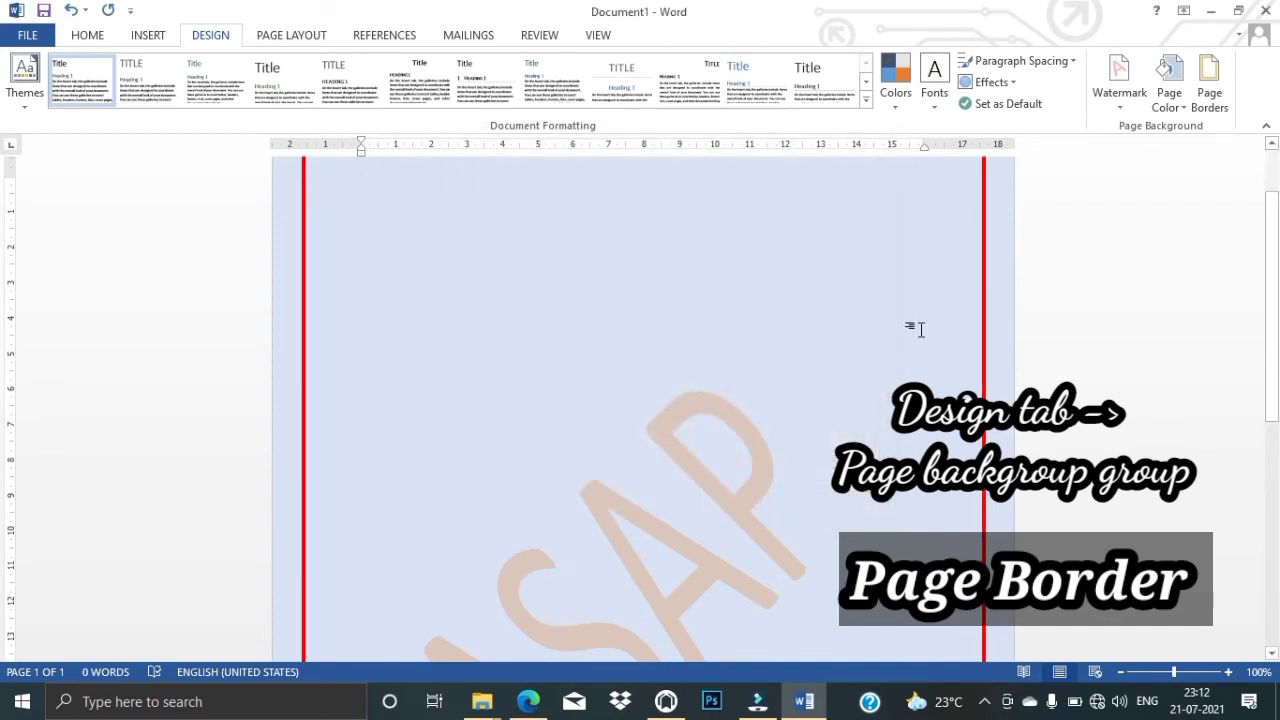
# Replace the red line with a 31 pt cake-slice art page border.
pyautogui.click(1181, 94)
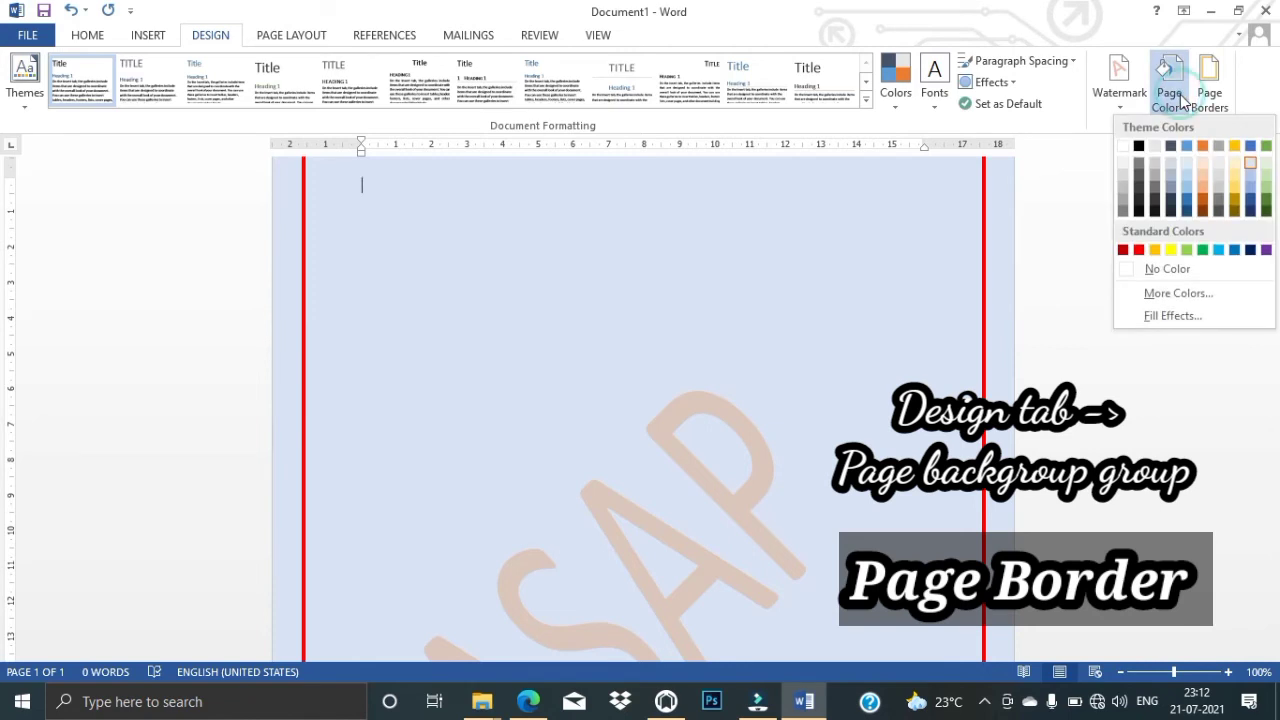
pyautogui.click(1212, 95)
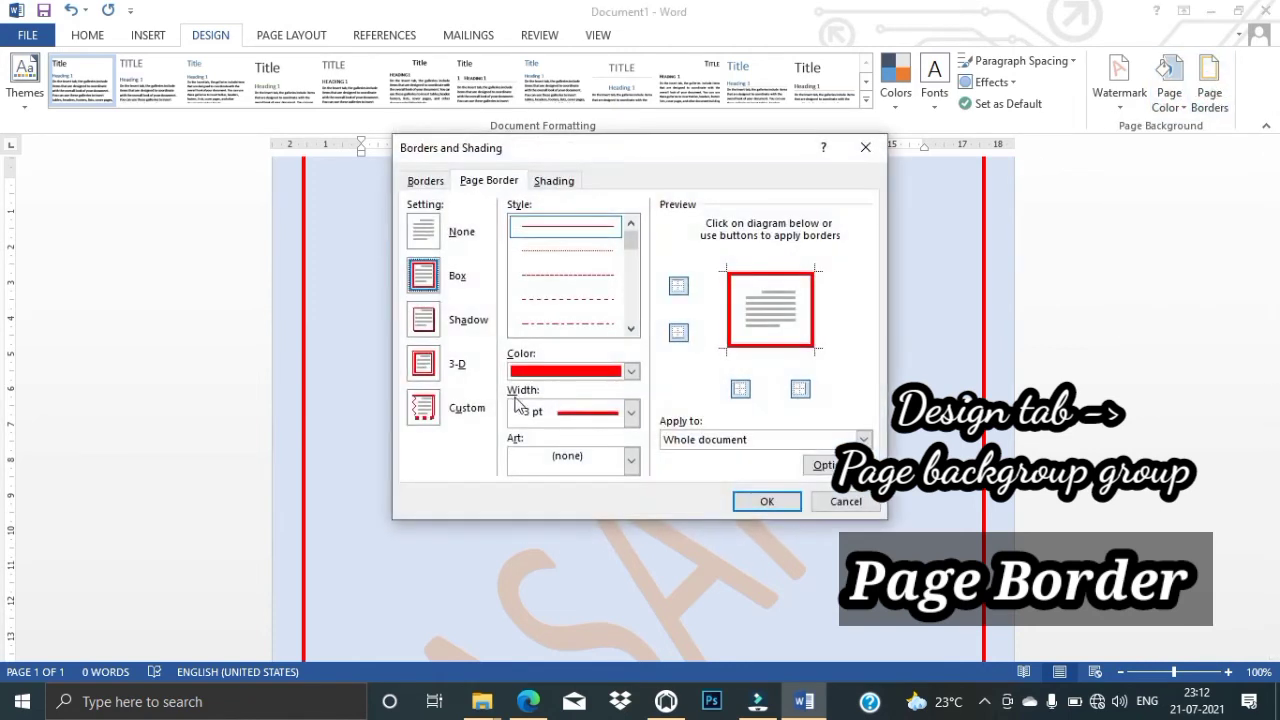
pyautogui.click(630, 457)
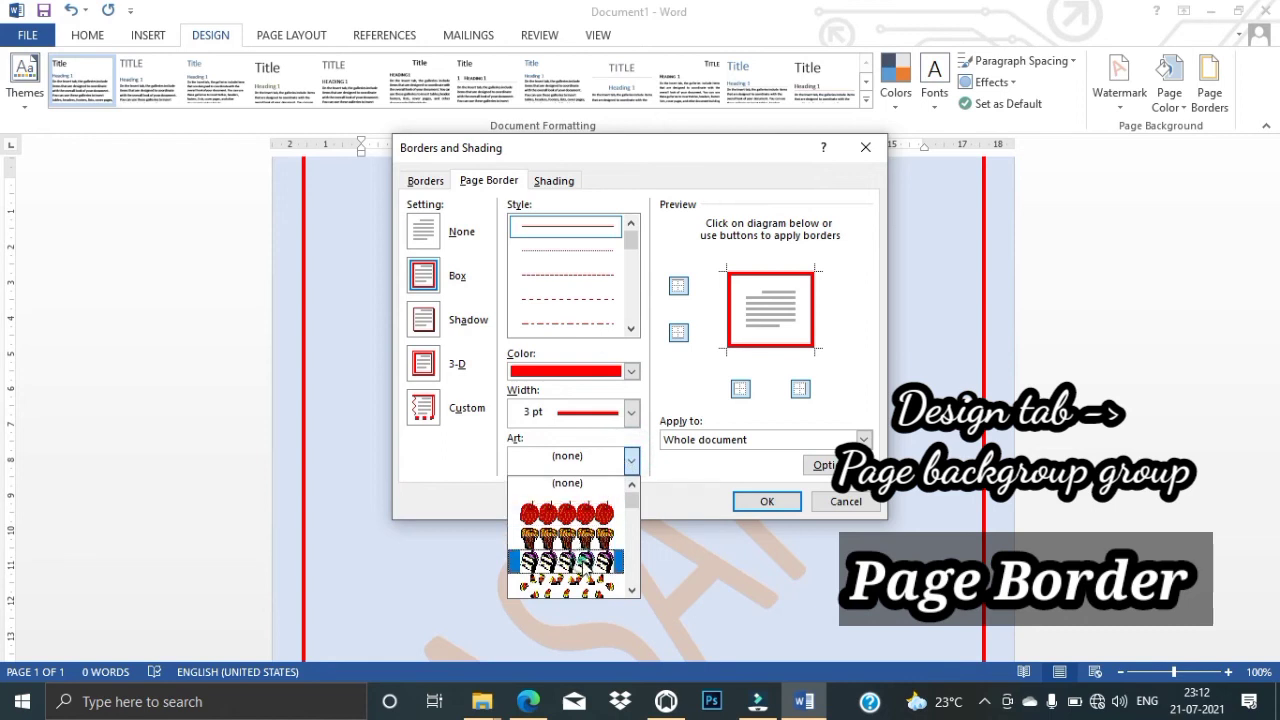
pyautogui.click(582, 562)
pyautogui.click(763, 501)
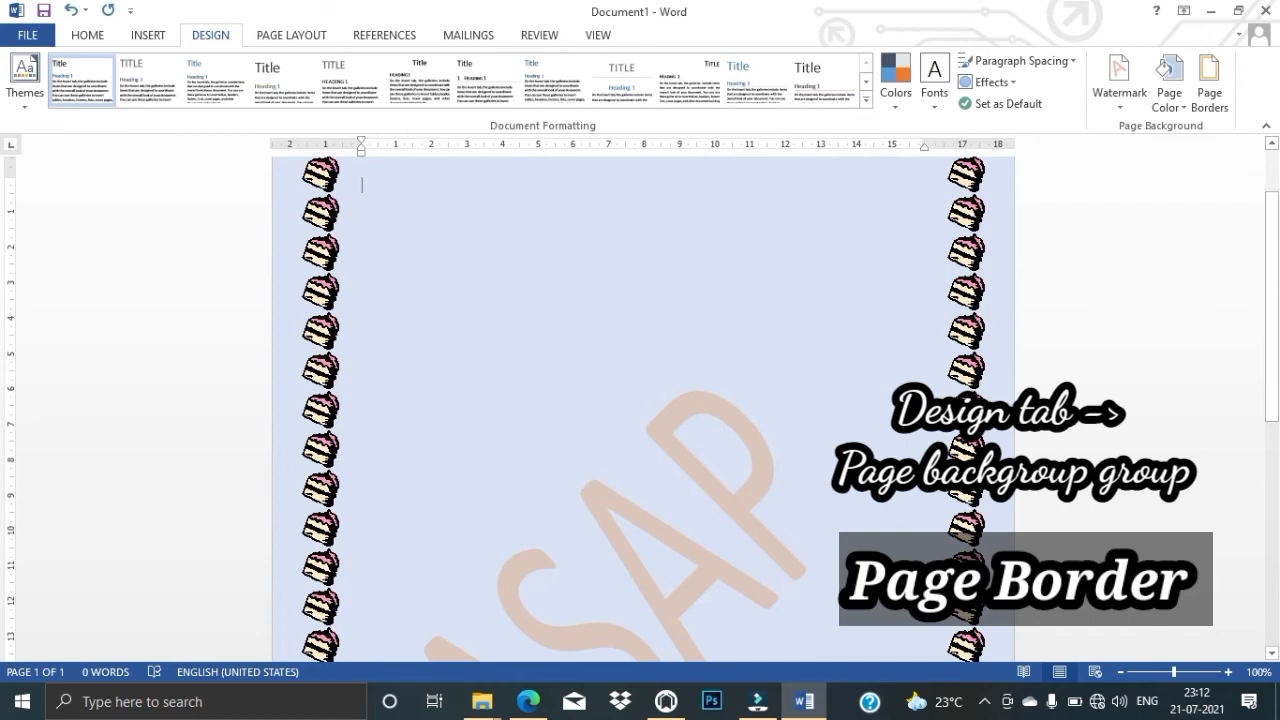
# Scroll through the cake-bordered page and back up to the top.
pyautogui.scroll(-4, 1060, 438)
pyautogui.scroll(-4, 1060, 438)
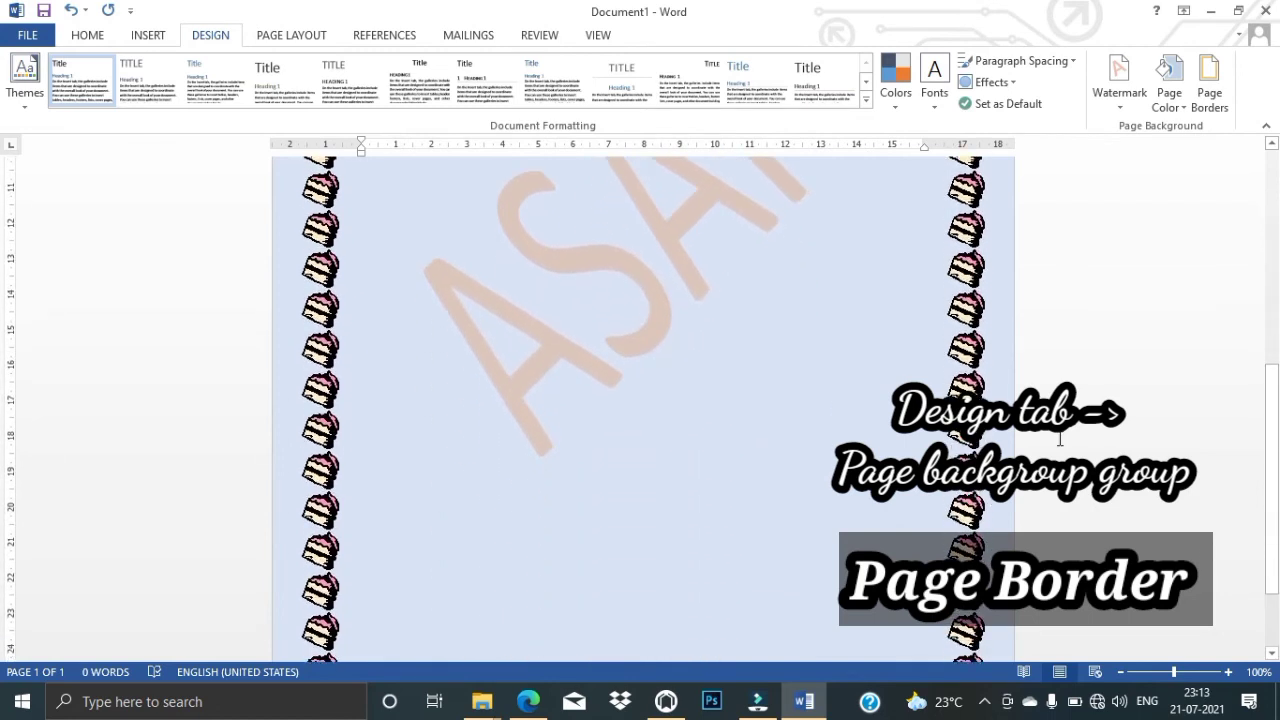
pyautogui.scroll(8, 1060, 438)
pyautogui.scroll(-2, 1060, 438)
pyautogui.scroll(-2, 1060, 438)
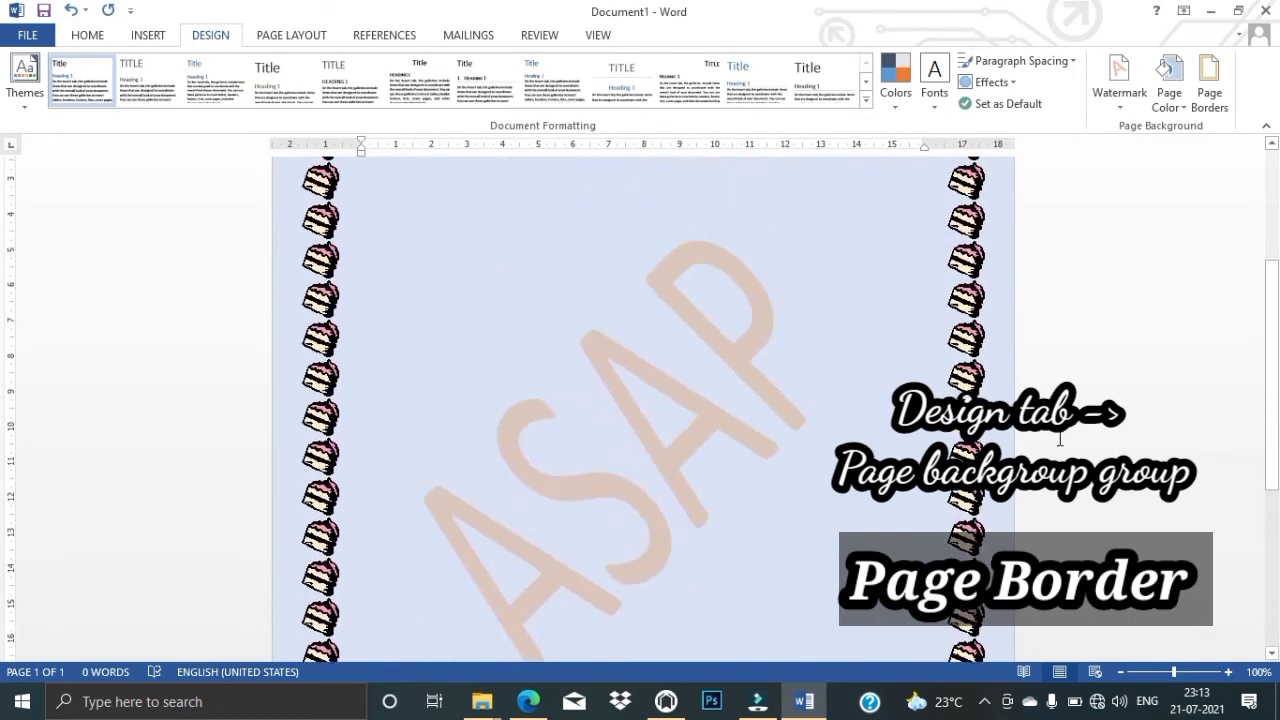
pyautogui.scroll(-4, 1060, 438)
pyautogui.scroll(-5, 1060, 438)
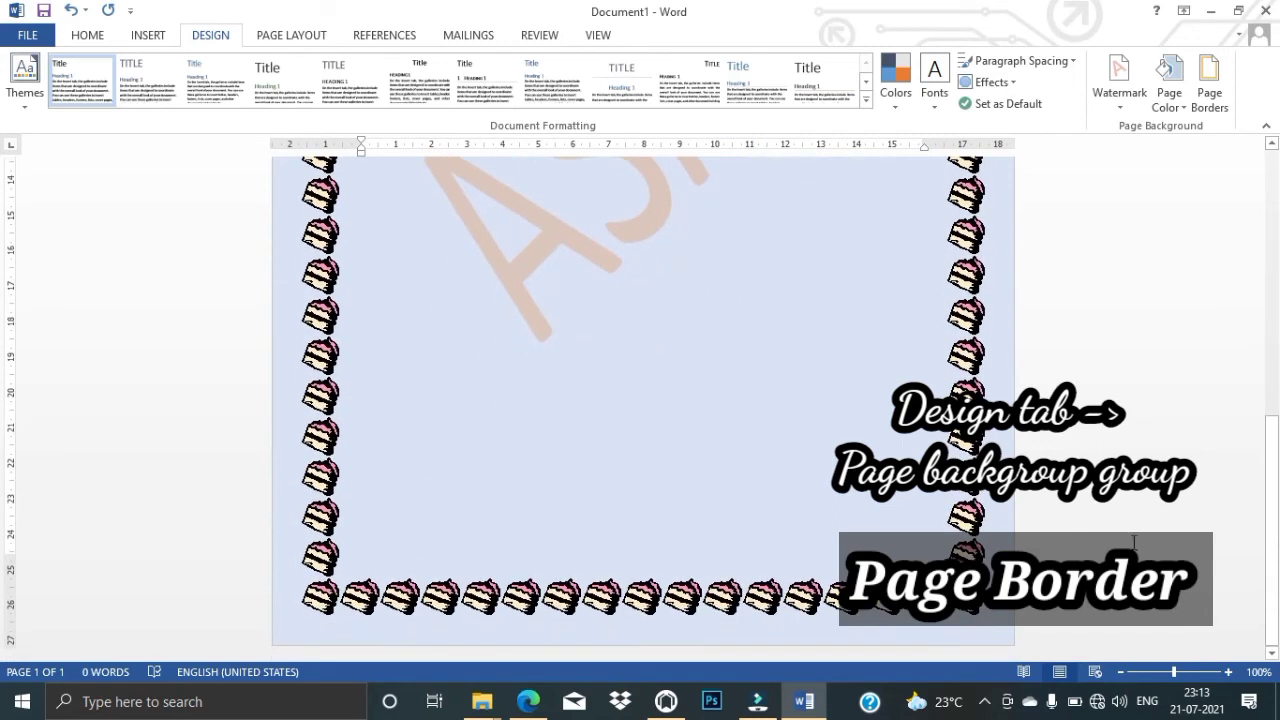
pyautogui.scroll(10, 1004, 624)
pyautogui.scroll(2, 1003, 620)
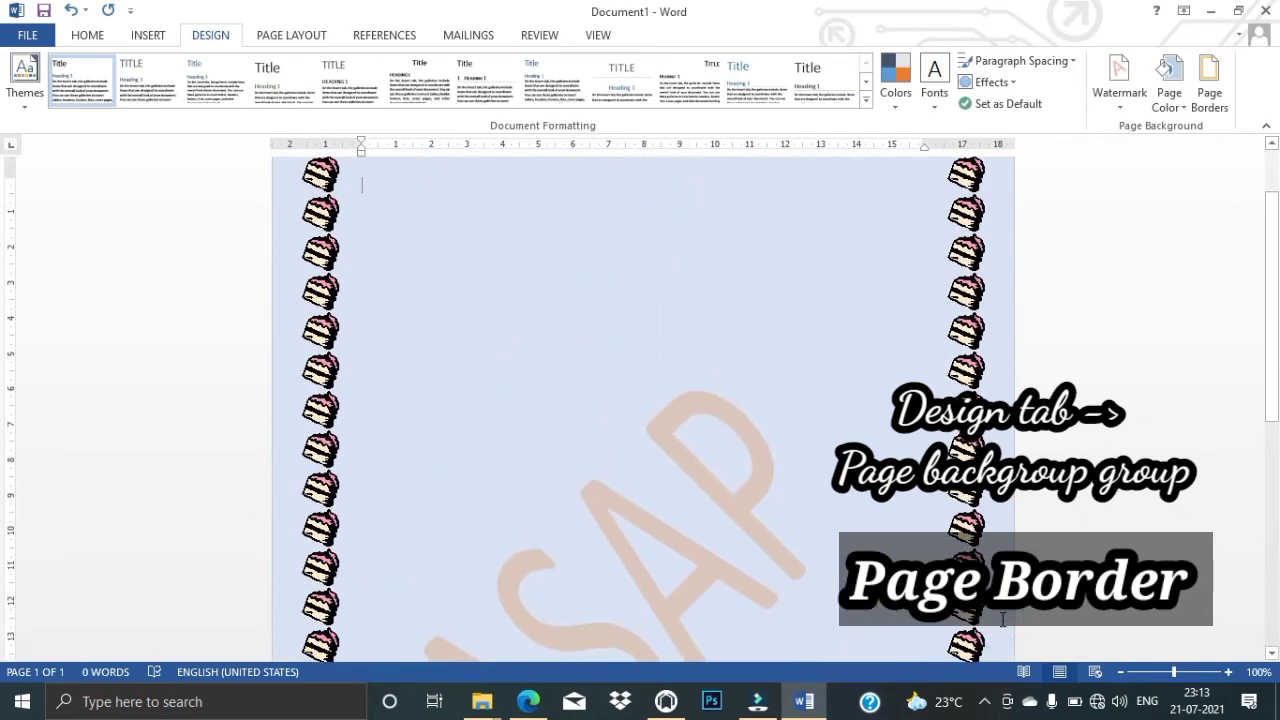
# Insert a blank second page, undo the stray file-name line, and switch to Edge.
pyautogui.click(148, 35)
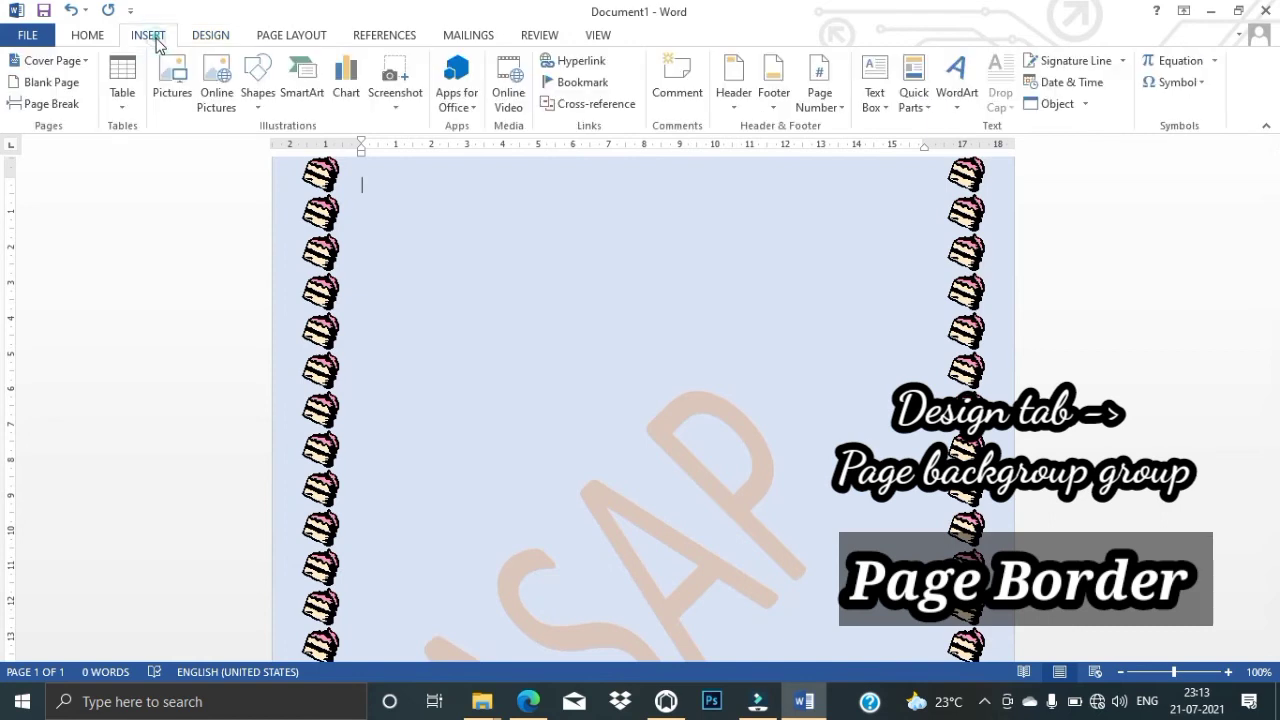
pyautogui.click(42, 103)
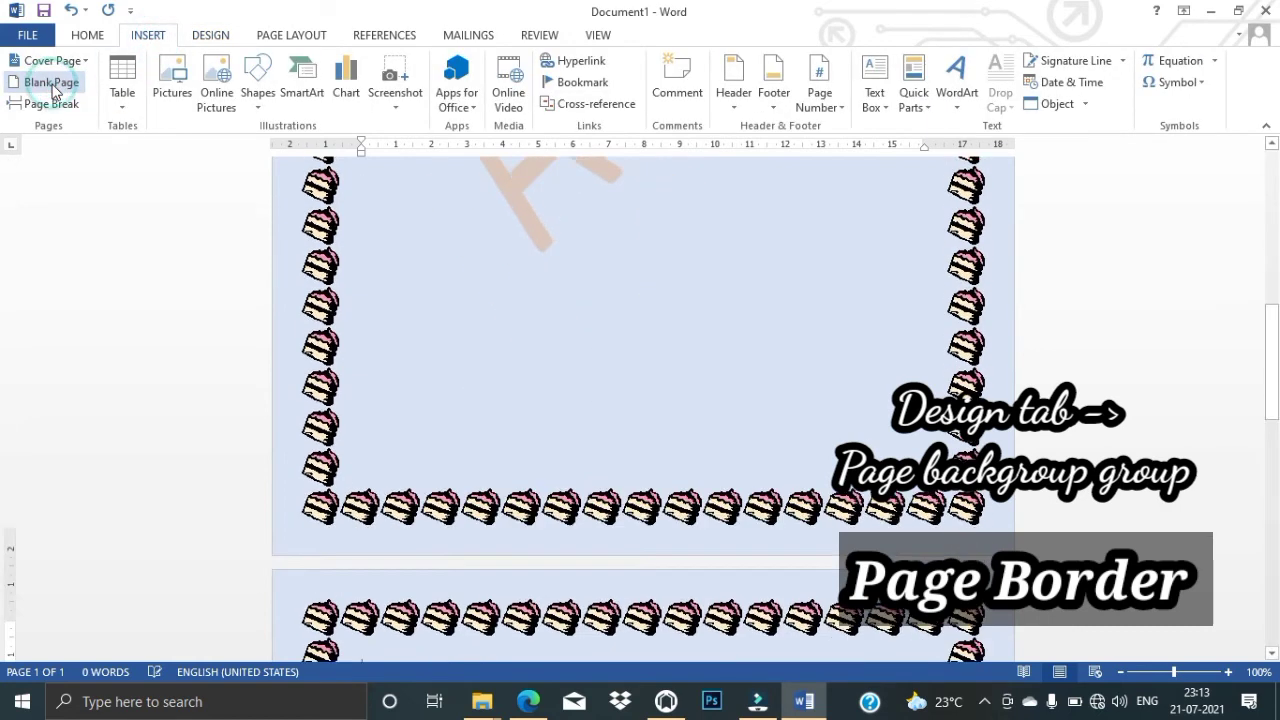
pyautogui.scroll(-6, 506, 623)
pyautogui.scroll(-4, 497, 532)
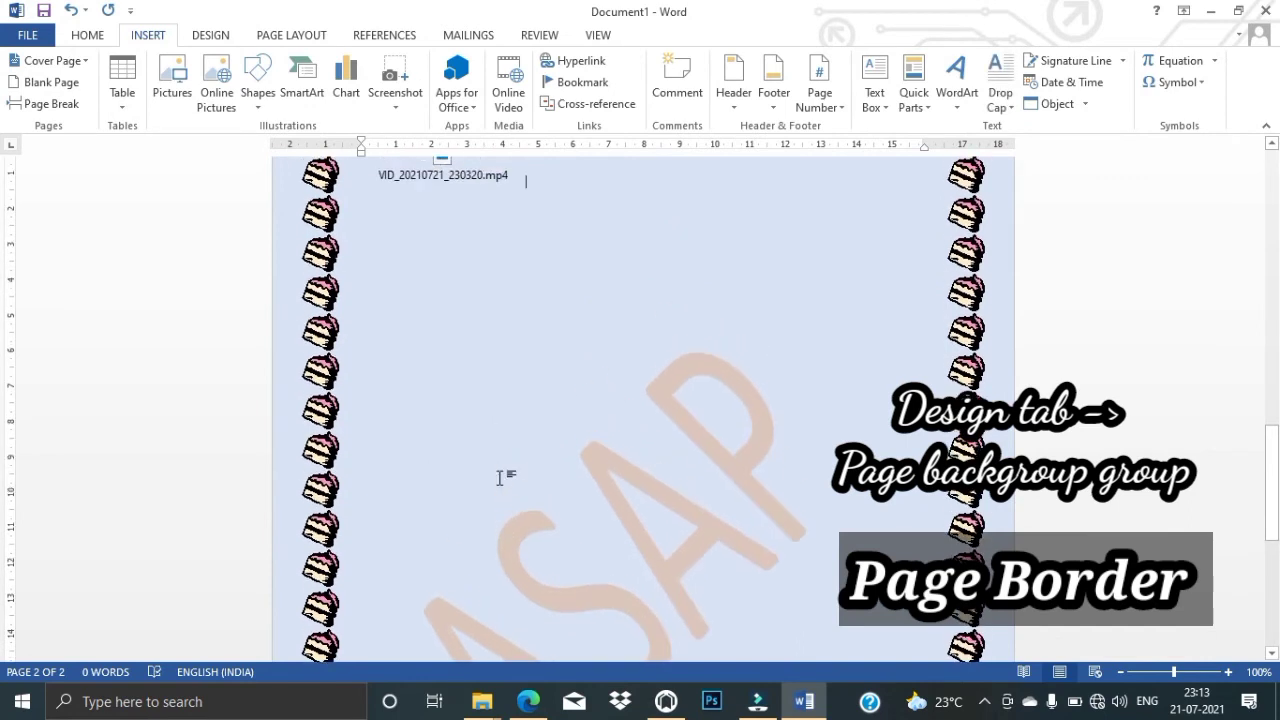
pyautogui.hotkey('ctrl', 'z')
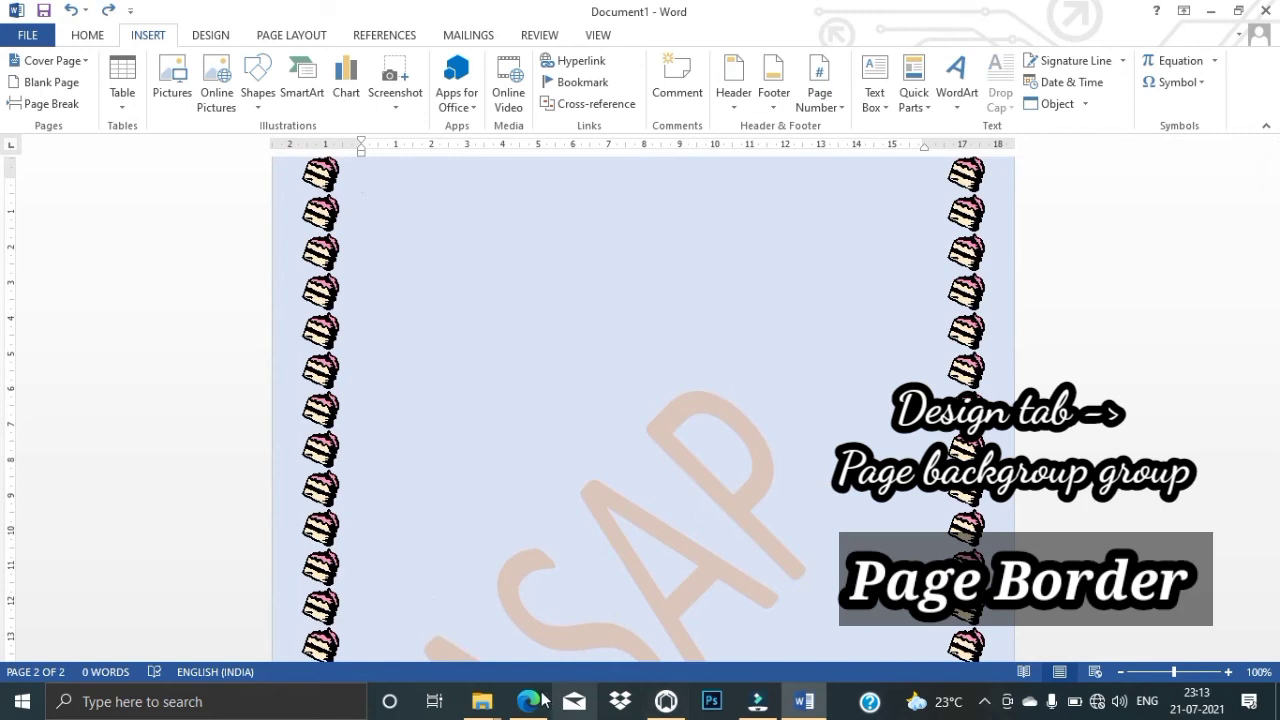
pyautogui.click(526, 705)
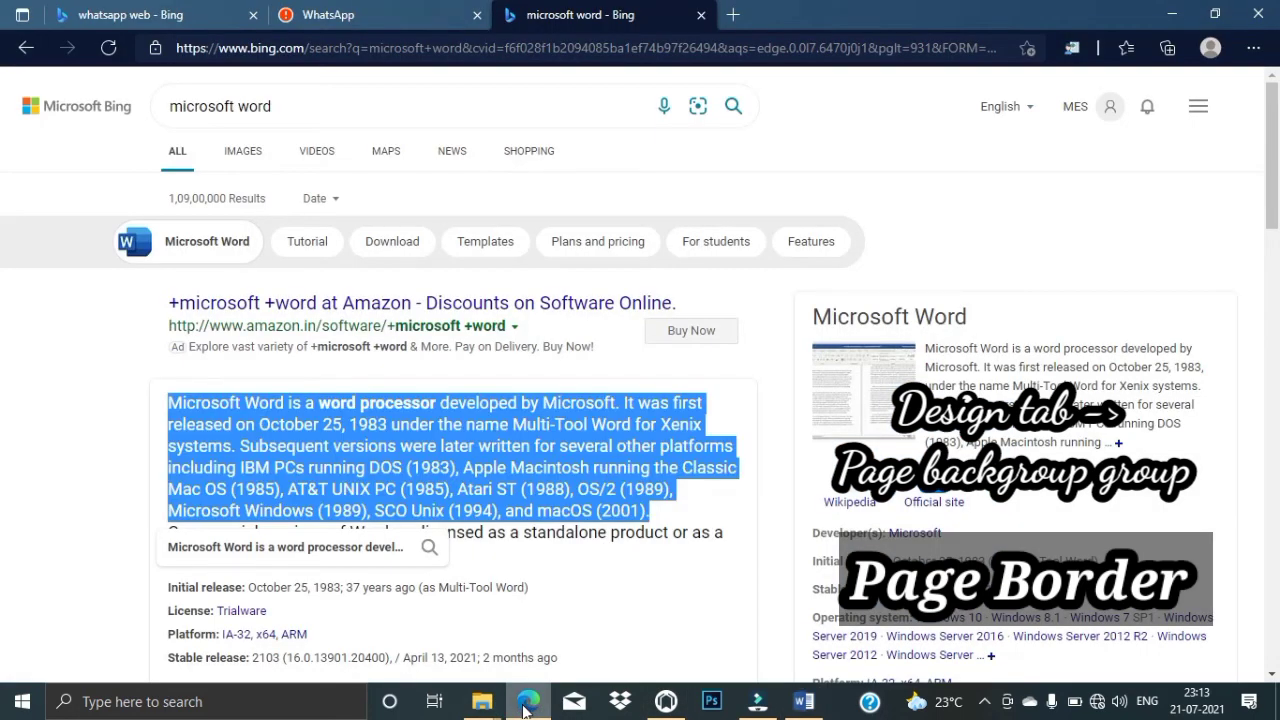
# Switch from Edge back to the Document1 Word window.
pyautogui.hotkey('alt', 'Tab')
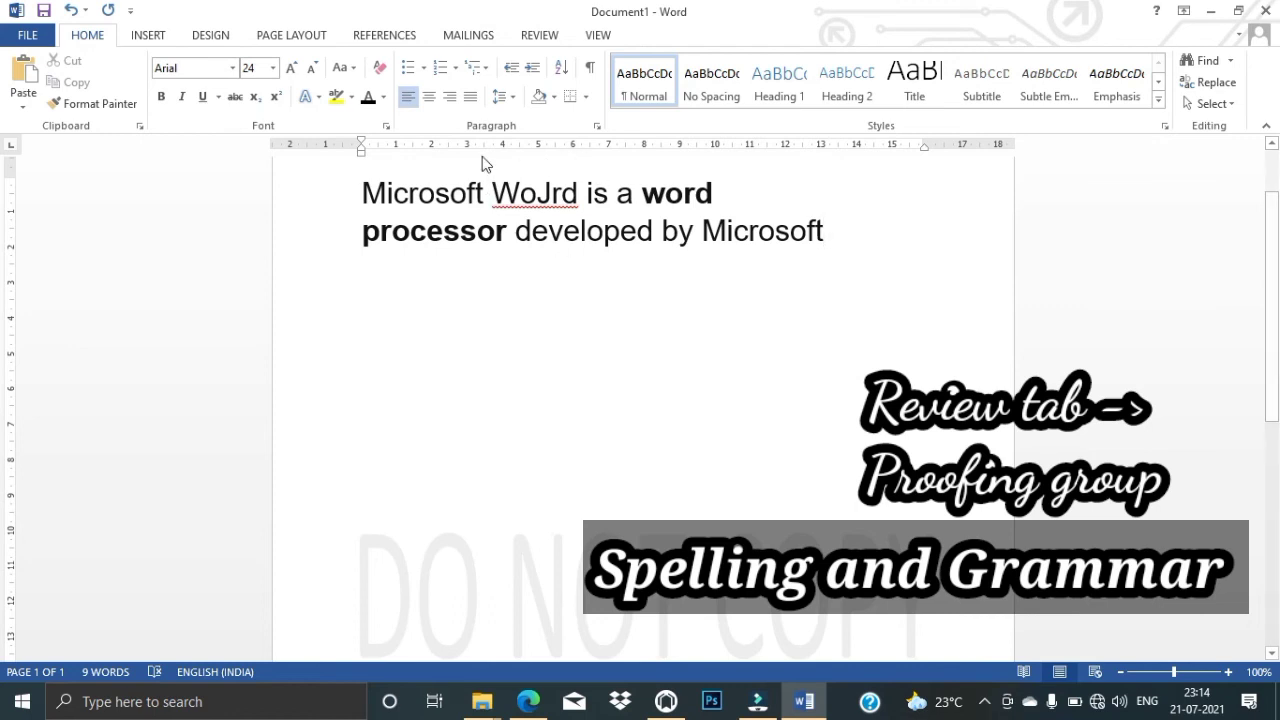
# Run Spelling & Grammar and change the misspelling WoJrd to the suggested Word.
pyautogui.click(535, 36)
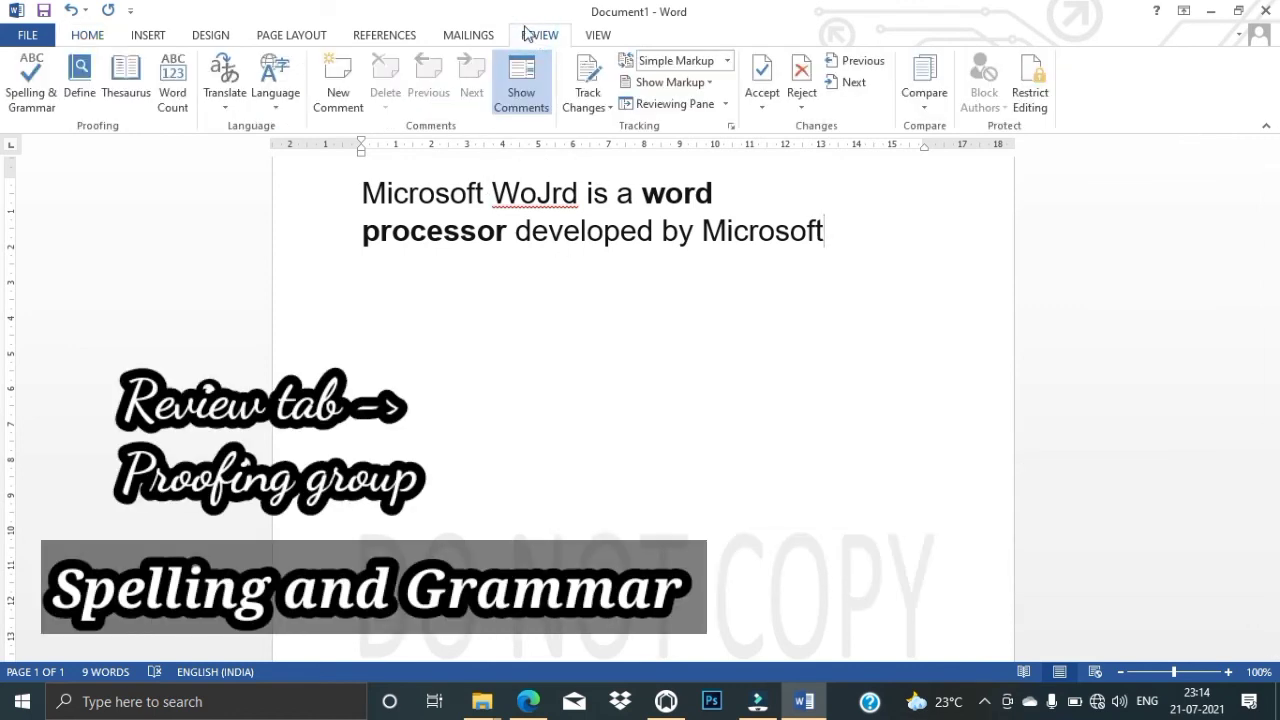
pyautogui.click(21, 83)
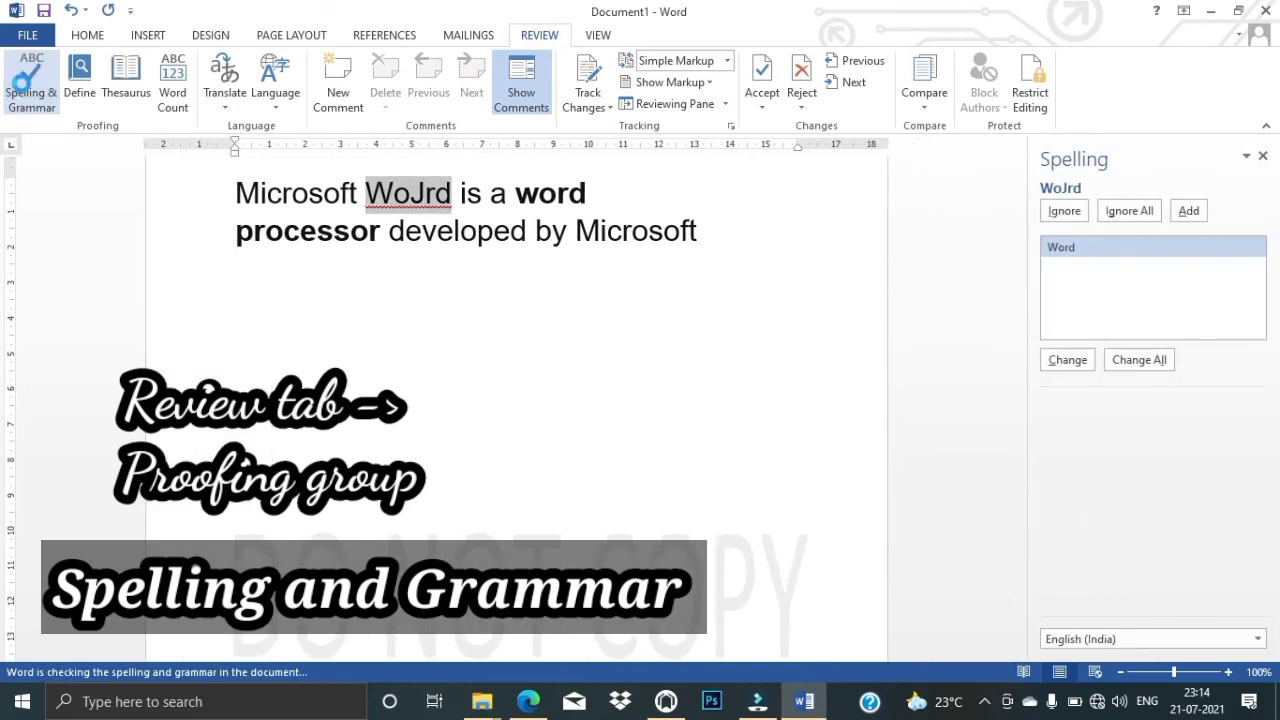
pyautogui.click(1073, 250)
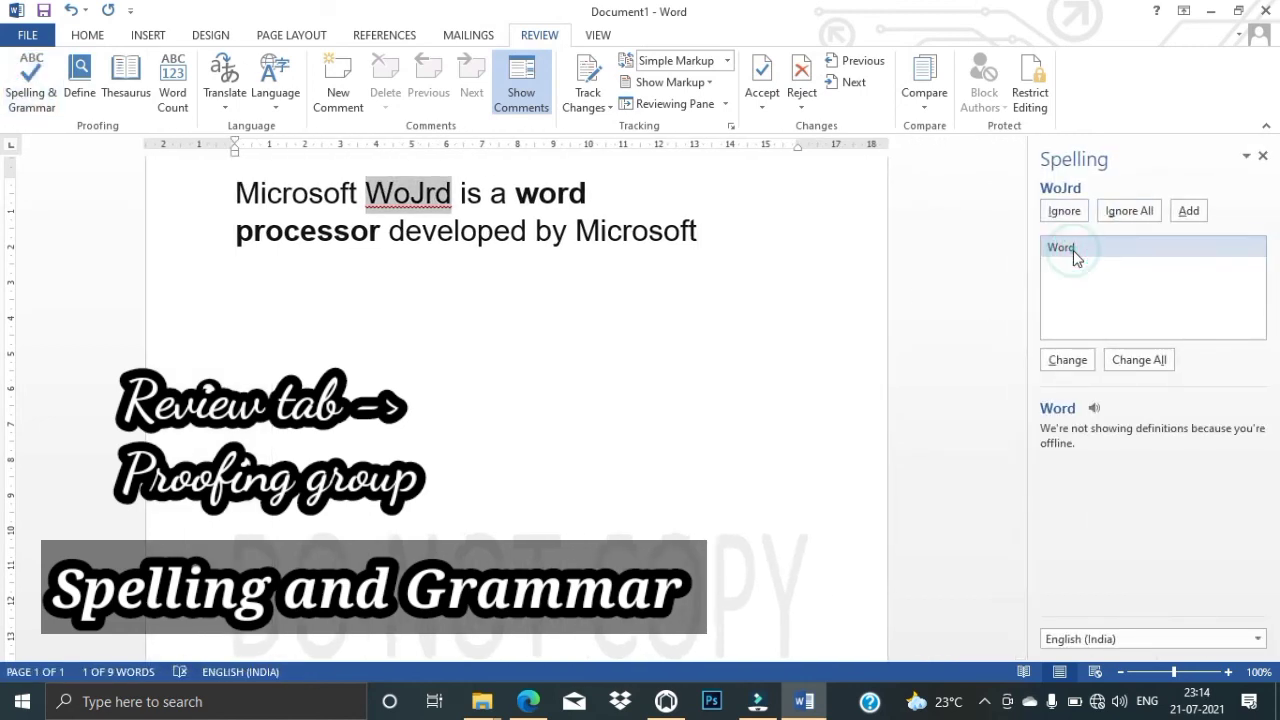
pyautogui.click(1078, 361)
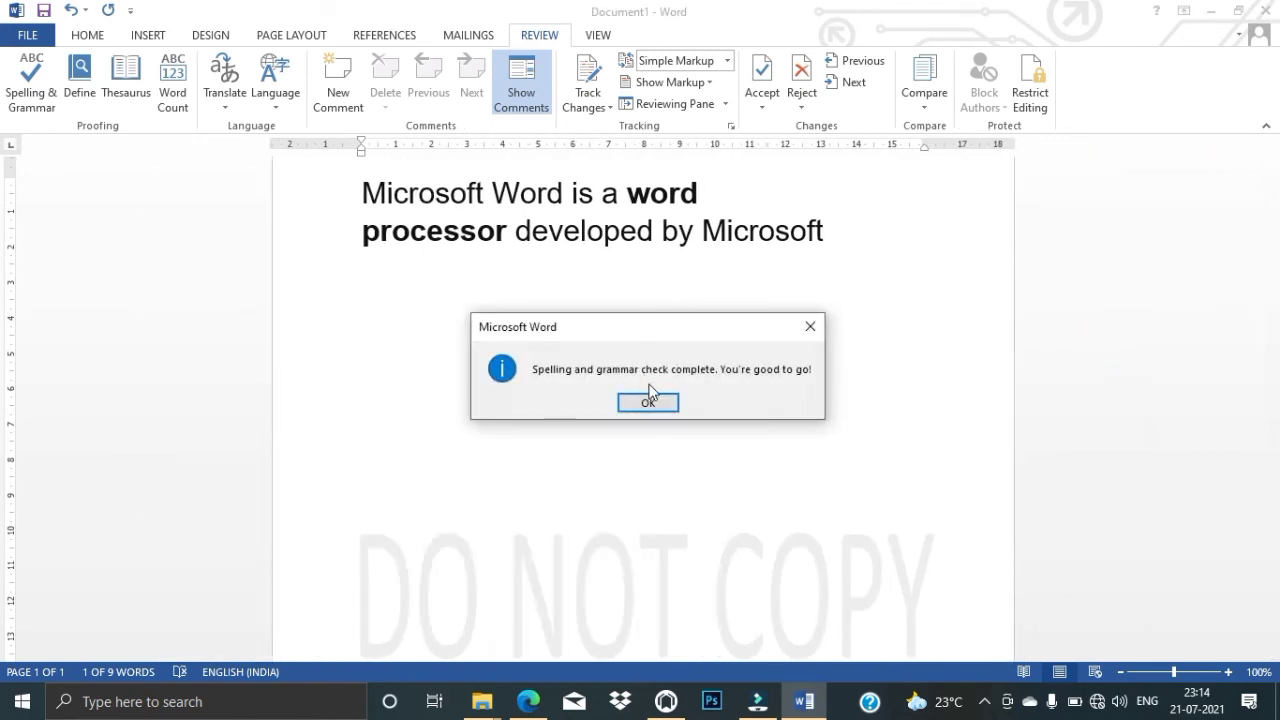
pyautogui.click(647, 404)
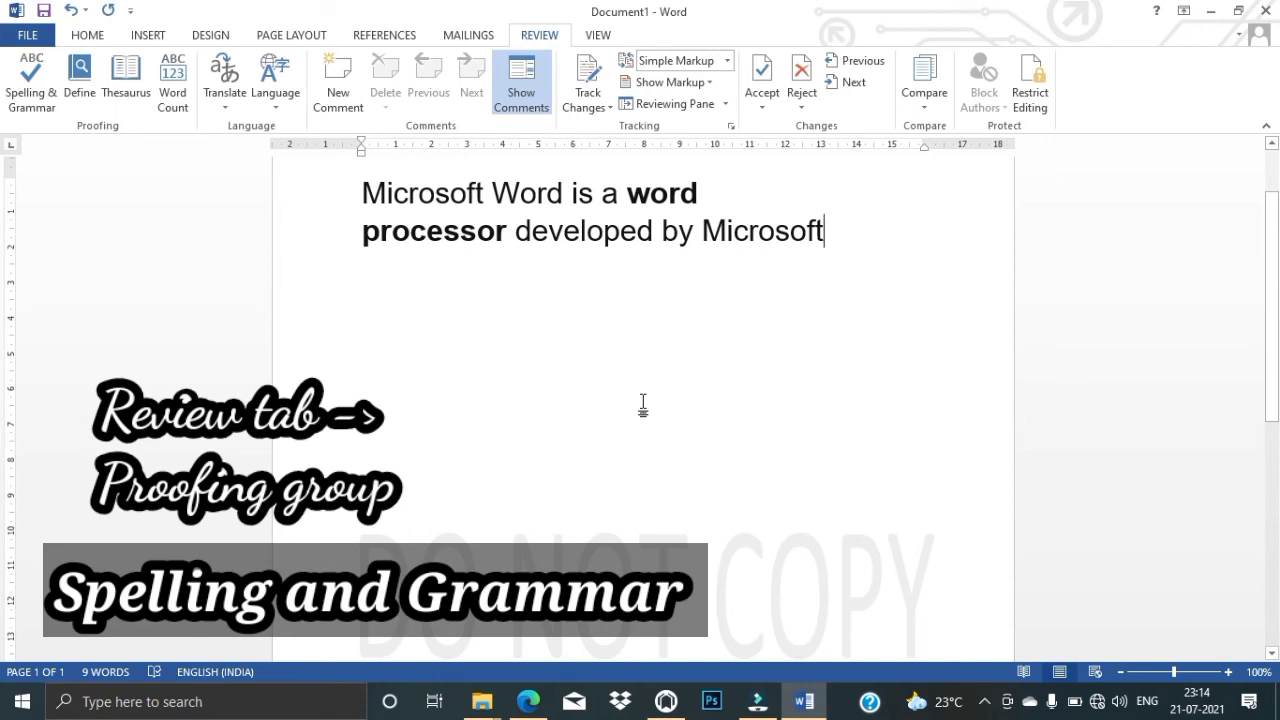
# Insert the stray letters KJ into developed, making it develoKJped.
pyautogui.click(603, 230)
pyautogui.write('KJ')
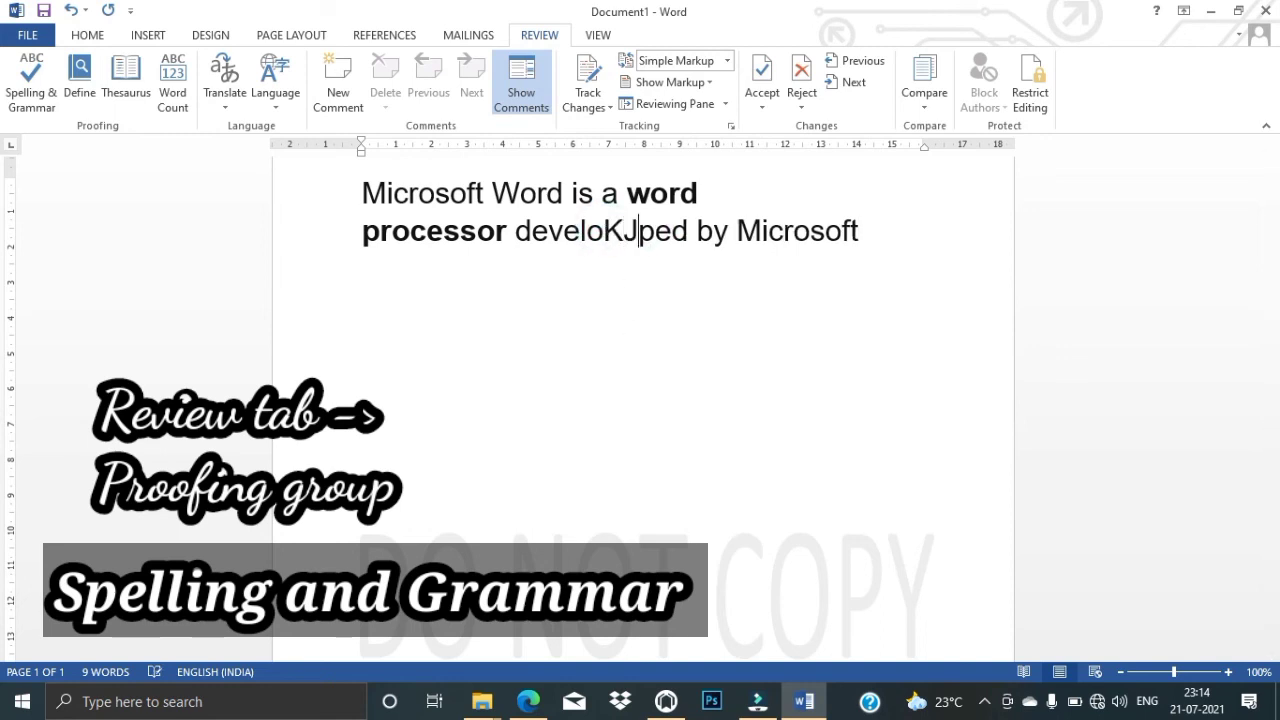
pyautogui.click(566, 340)
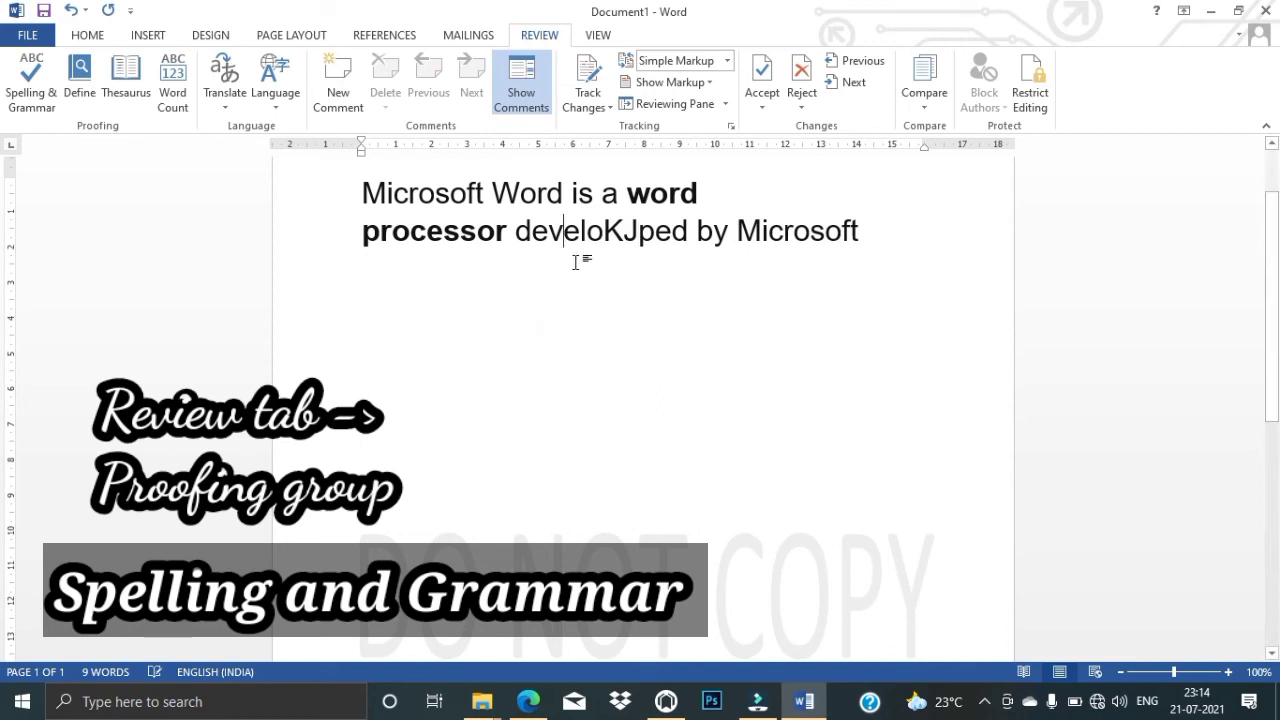
# Run the spelling check and change develoKJped back to developed.
pyautogui.click(22, 92)
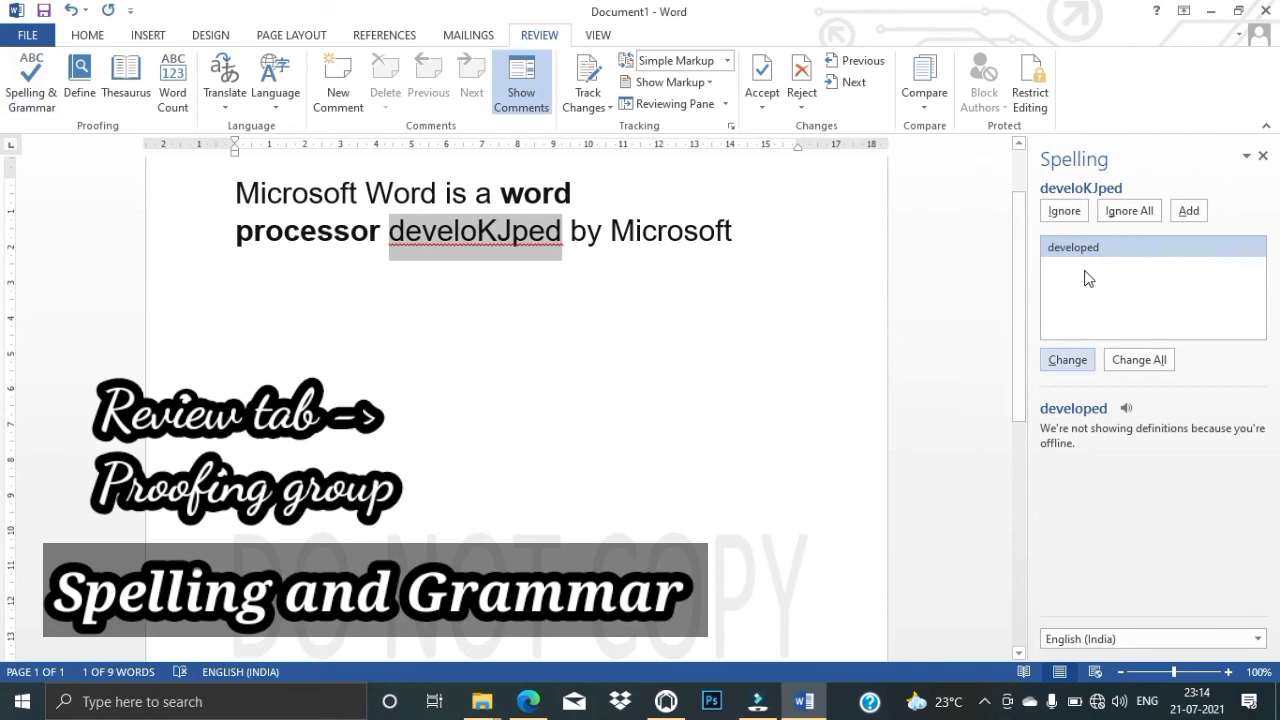
pyautogui.click(1092, 274)
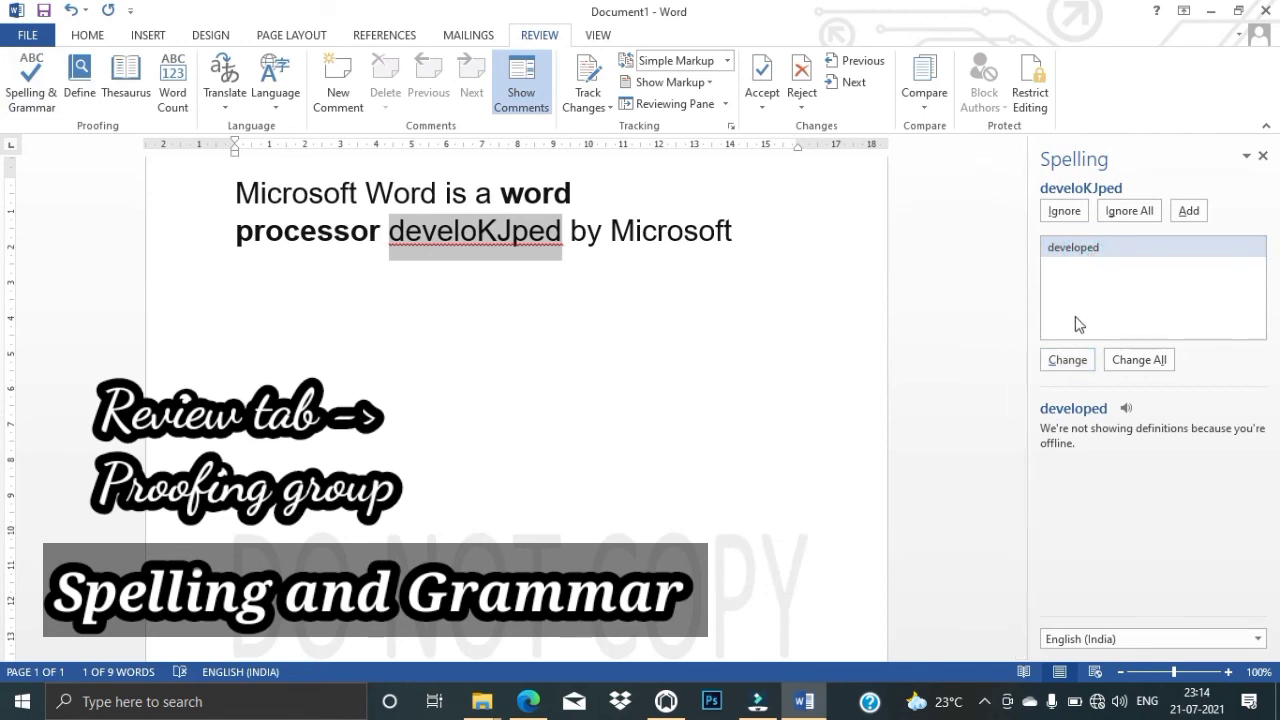
pyautogui.click(1068, 359)
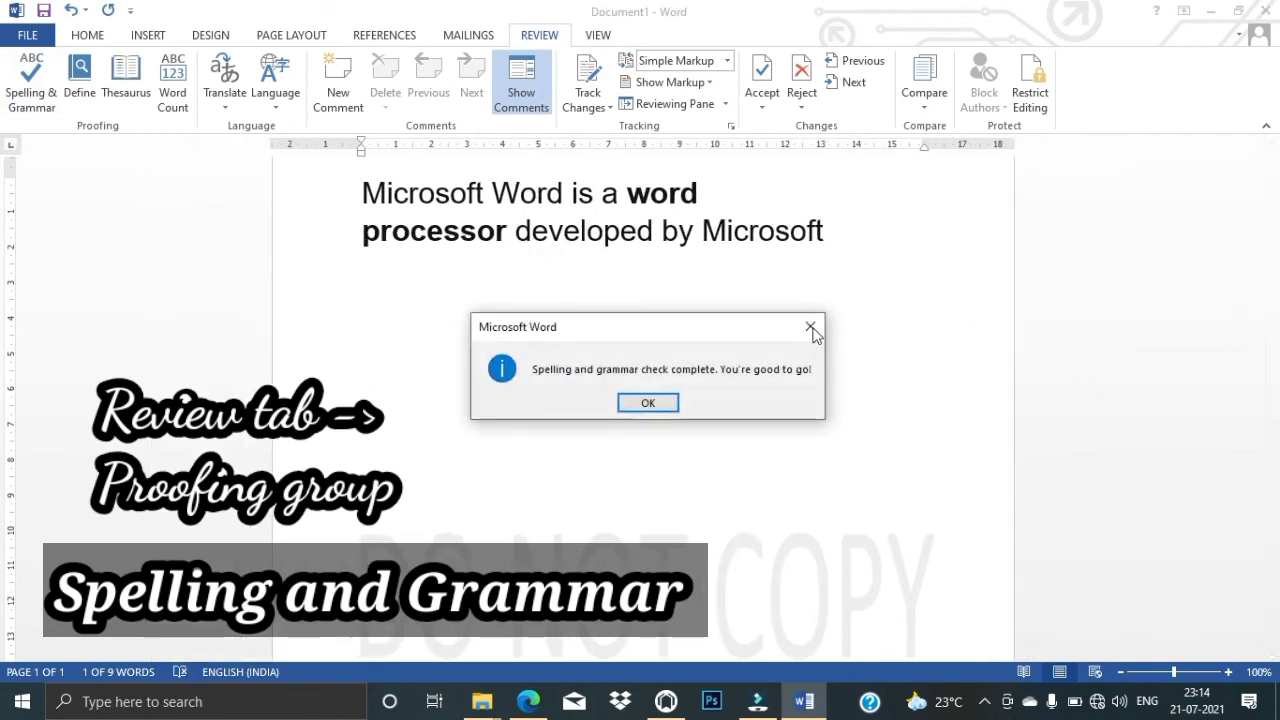
pyautogui.click(650, 403)
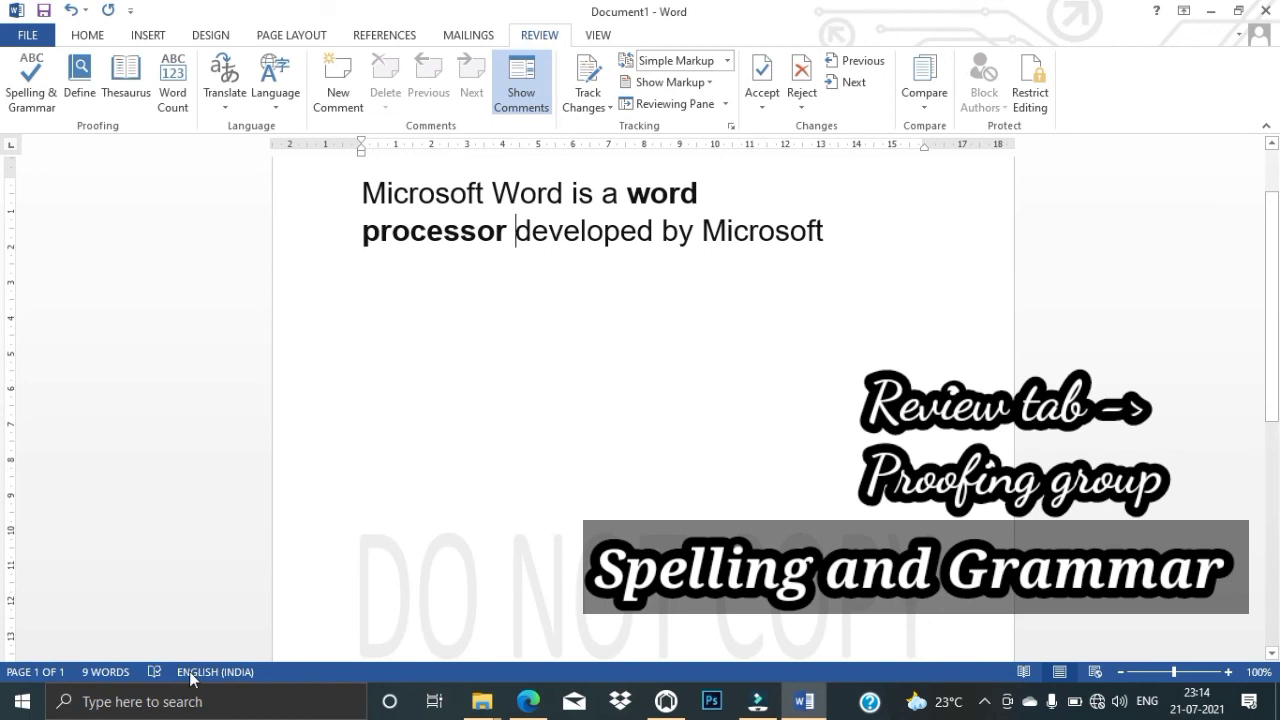
pyautogui.click(102, 672)
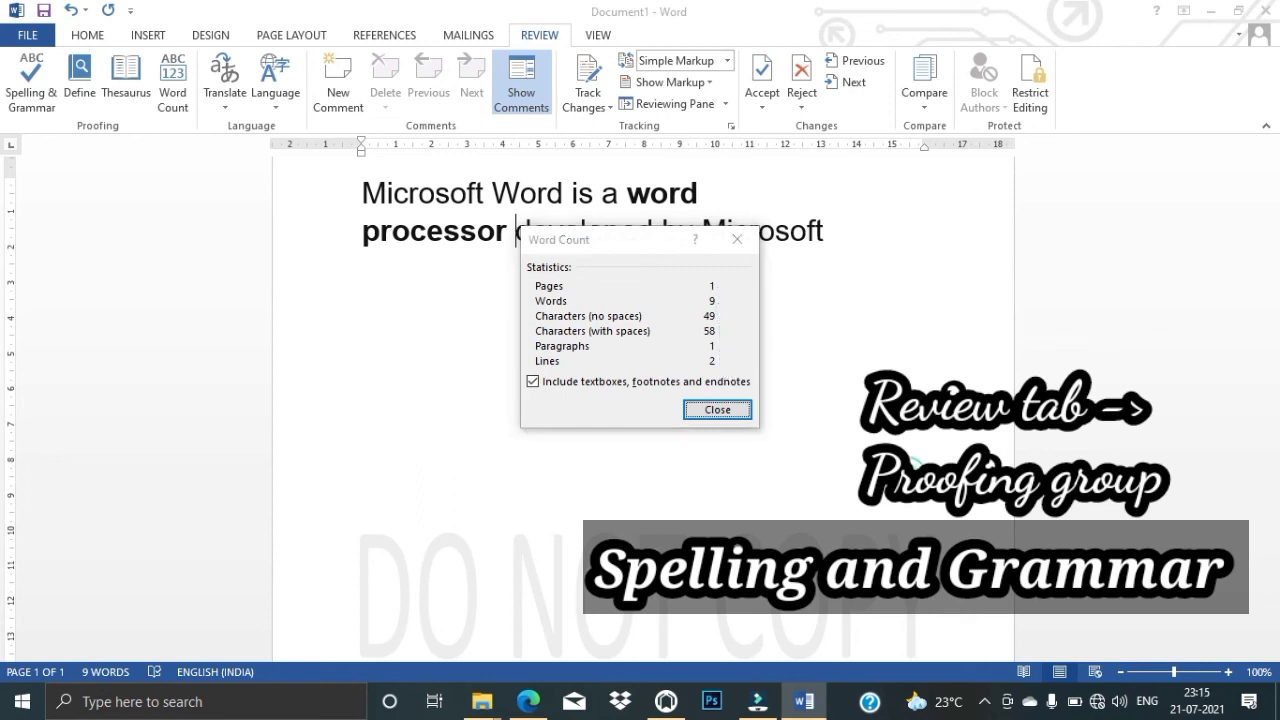
pyautogui.click(725, 409)
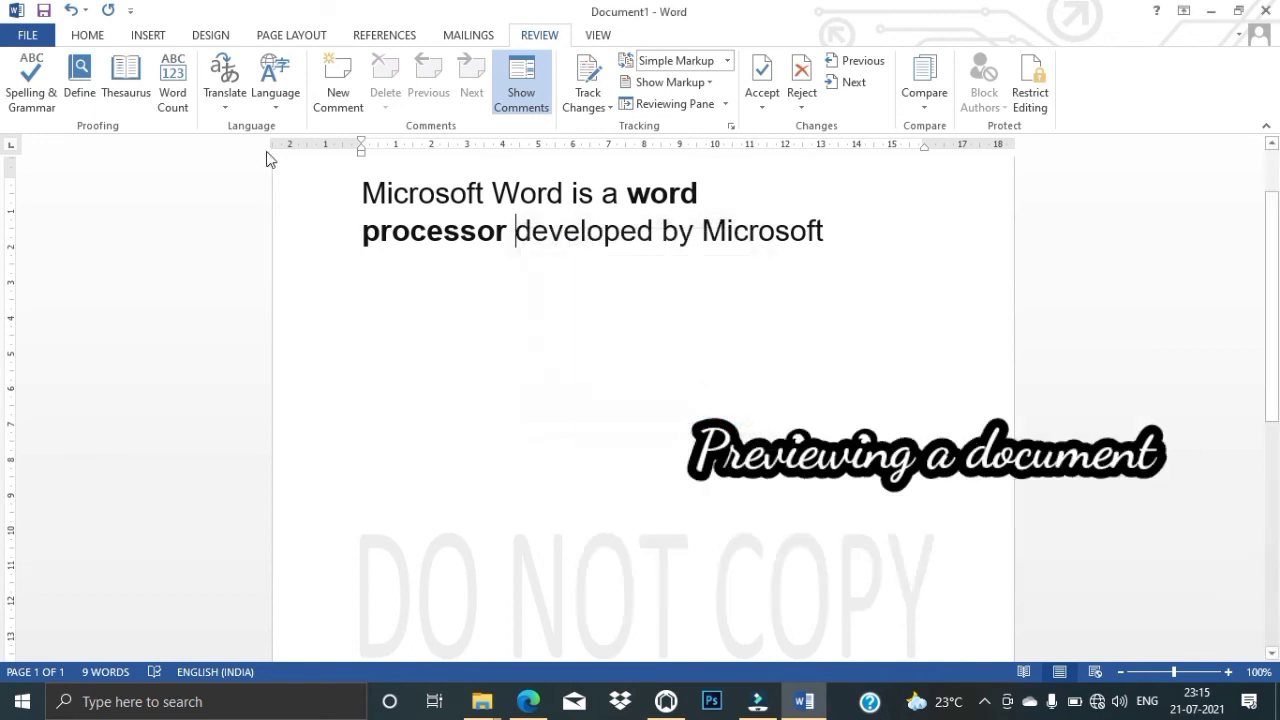
# Open the File menu's Print page to preview the sentence with its DO NOT COPY watermark.
pyautogui.click(32, 38)
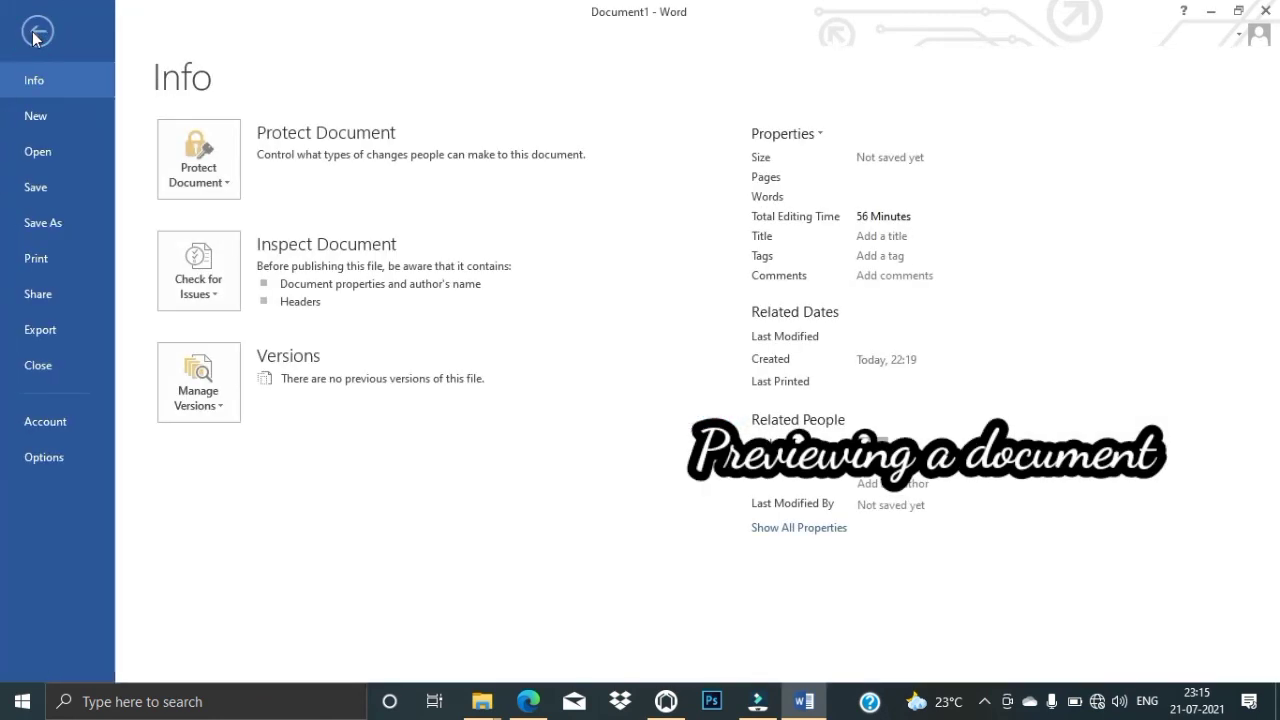
pyautogui.click(48, 260)
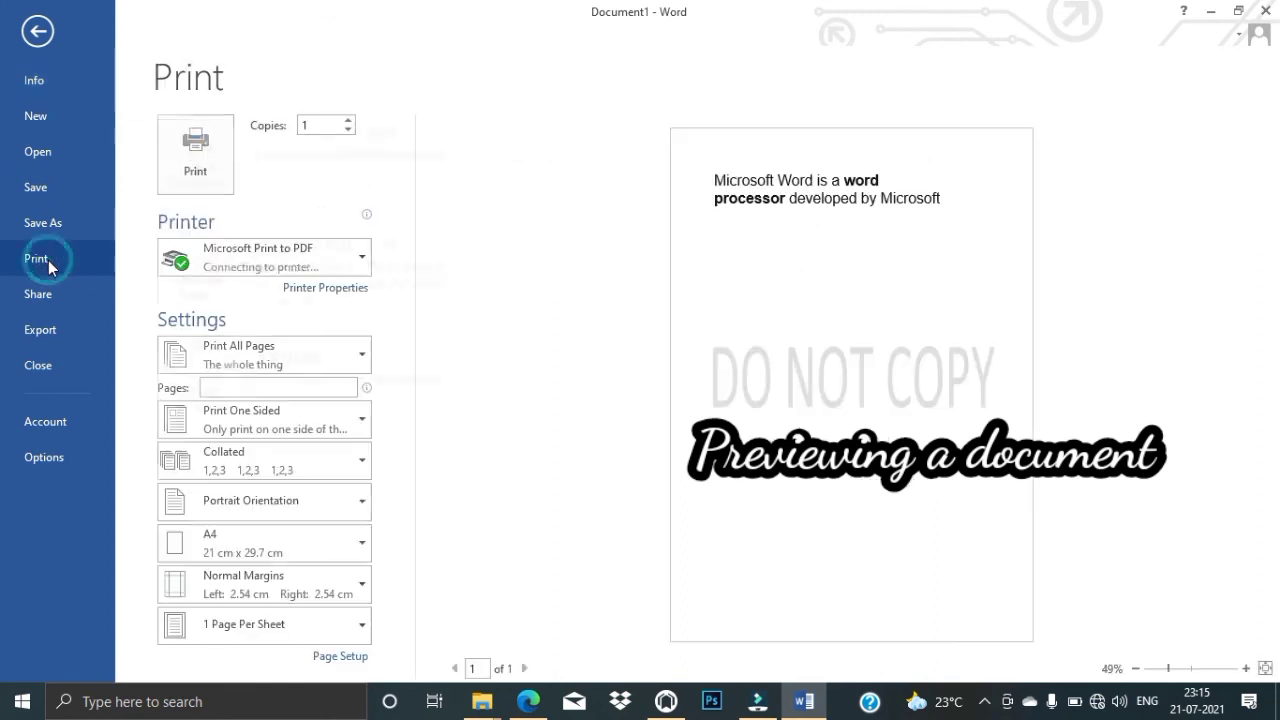